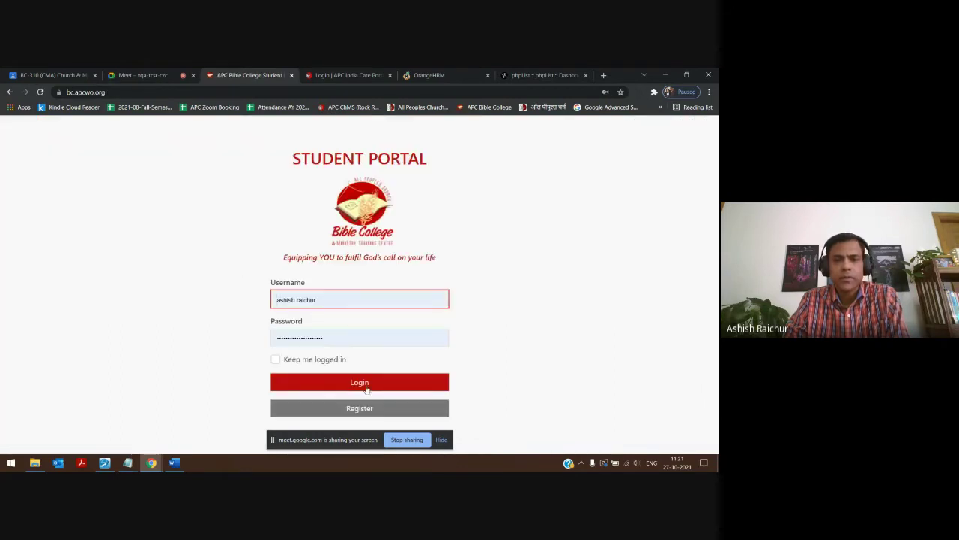
Step: Log in to the student portal and show the My Attendance report for the Spring 2021 semester
left_click(367, 387)
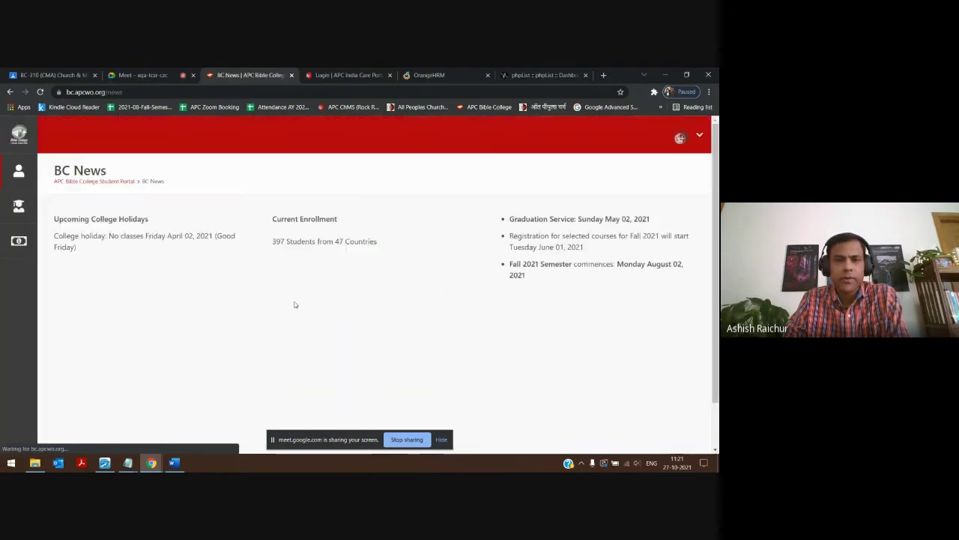
left_click(18, 206)
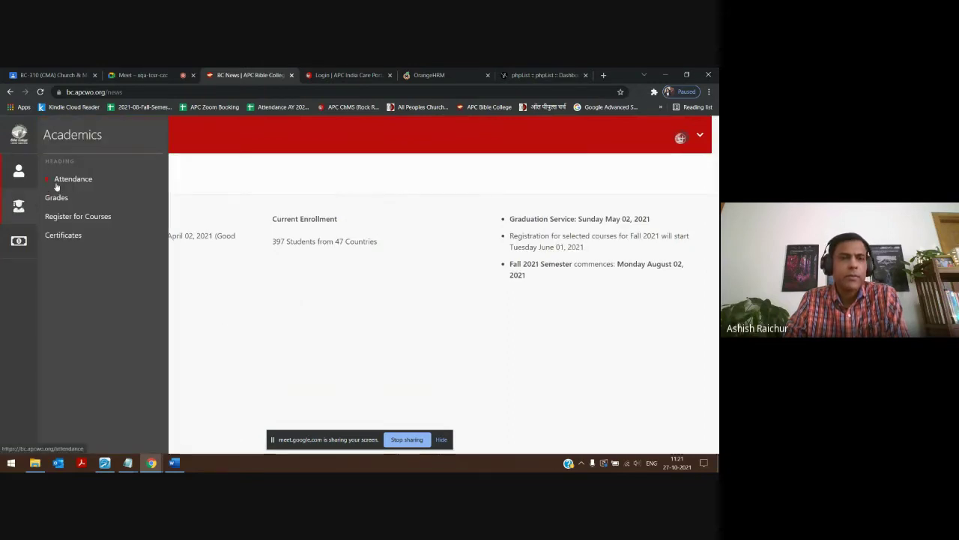
left_click(22, 174)
left_click(19, 205)
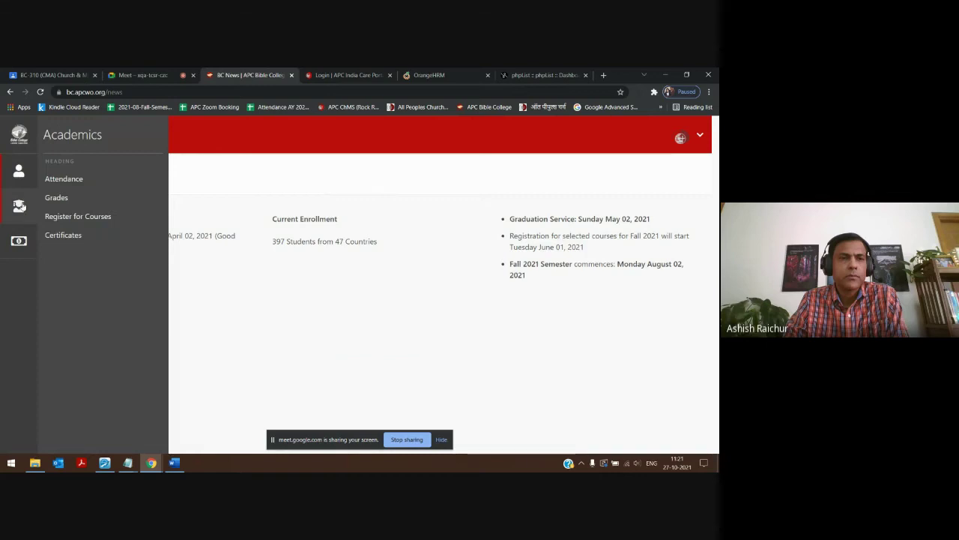
left_click(69, 180)
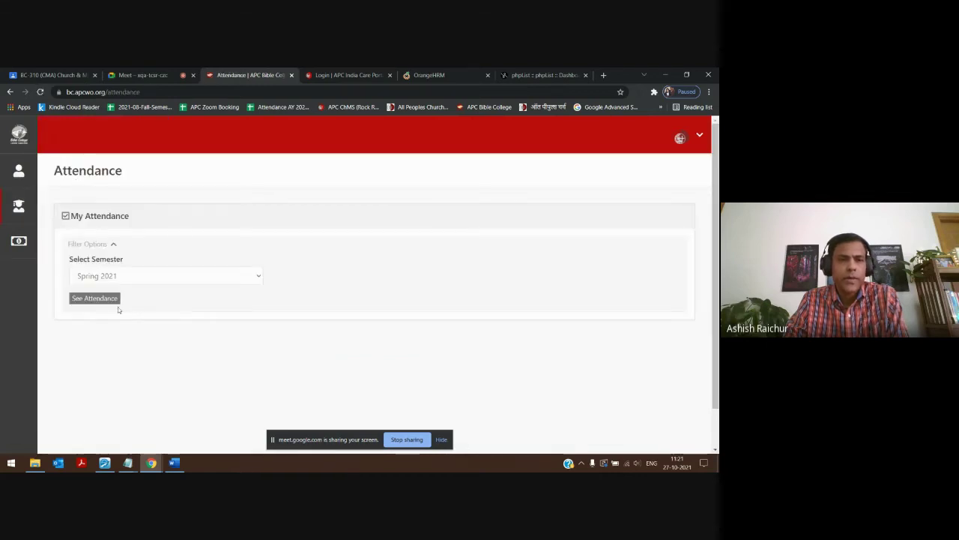
left_click(112, 301)
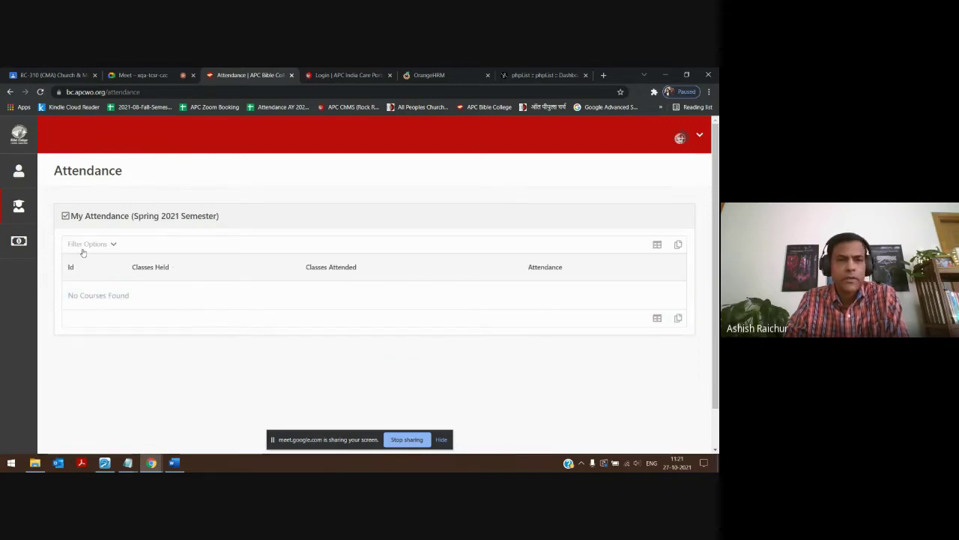
Step: Log out of the student portal, switch to the India Care portal's login page and close the student portal page
left_click(20, 240)
left_click(22, 210)
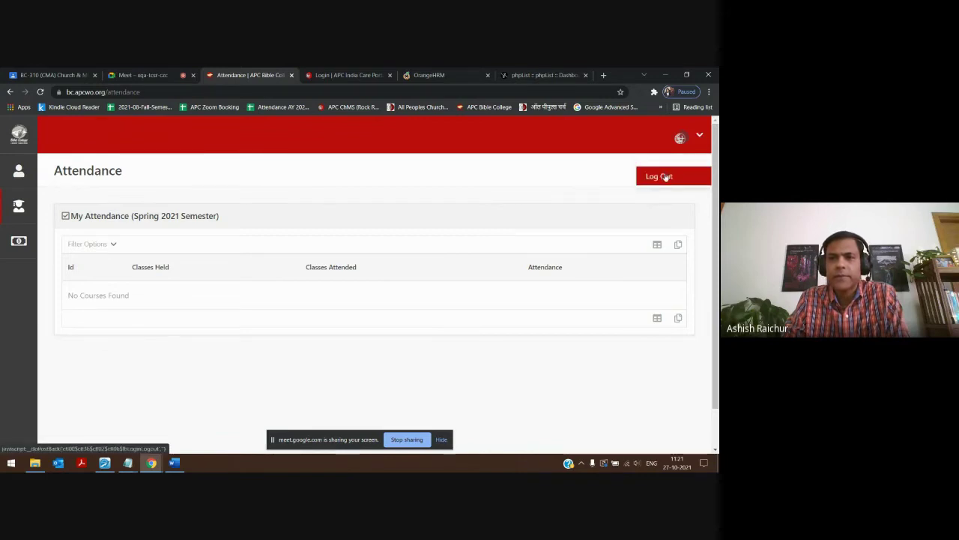
left_click(664, 176)
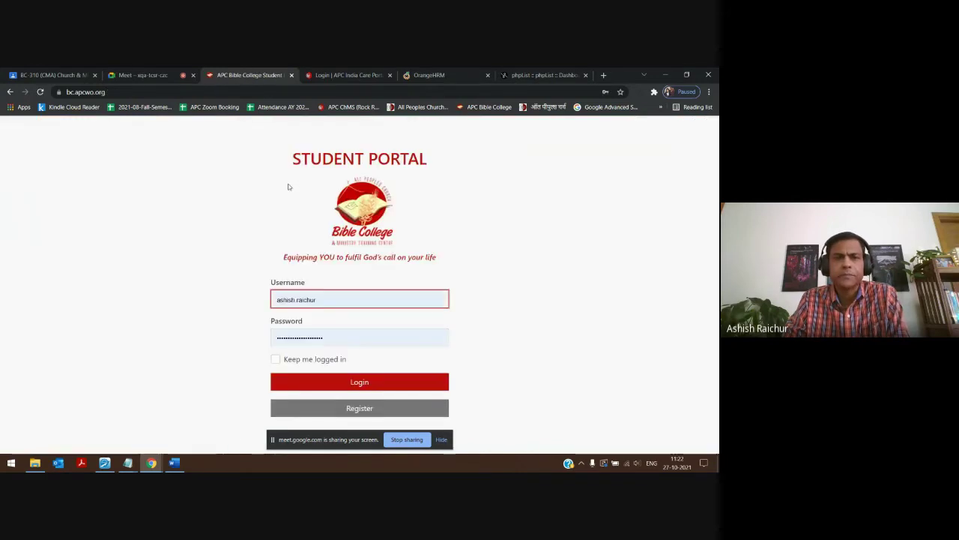
left_click(322, 75)
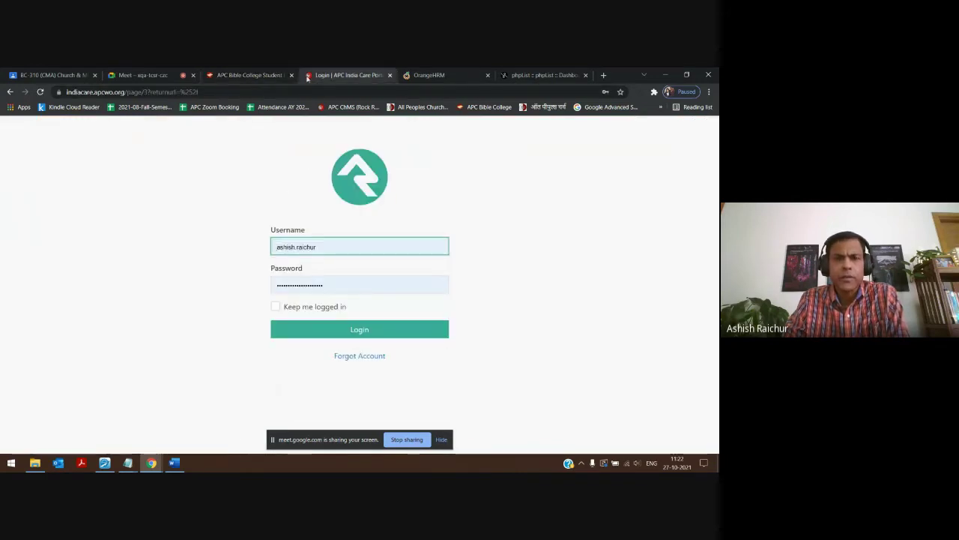
left_click(292, 74)
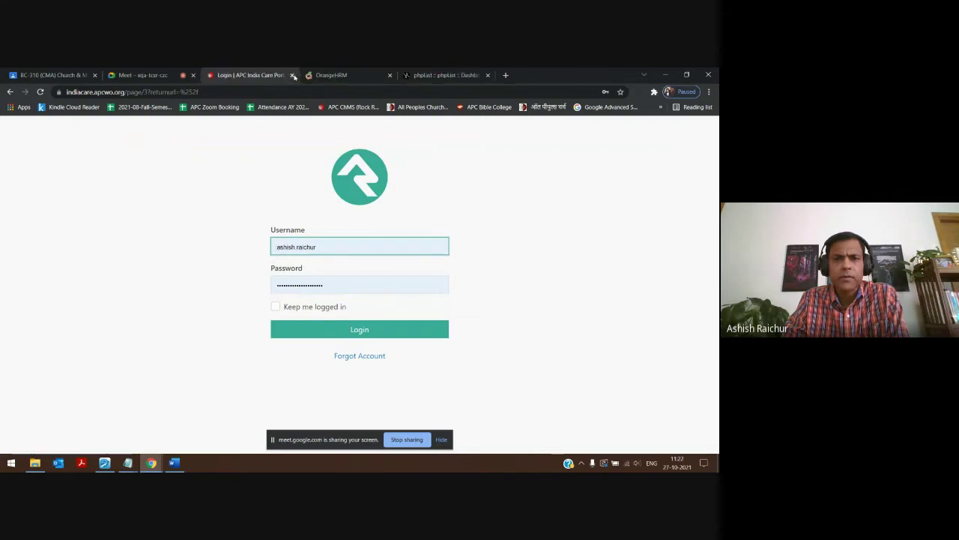
Step: Log in to the India Care portal and review the home page's project descriptions, guidelines and request categories
left_click(355, 330)
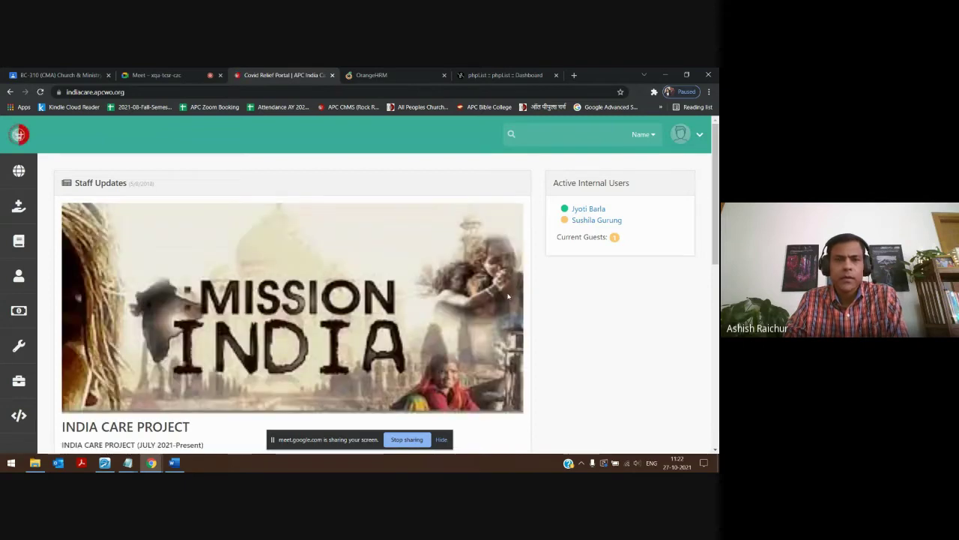
scroll(508, 297, "down", 1)
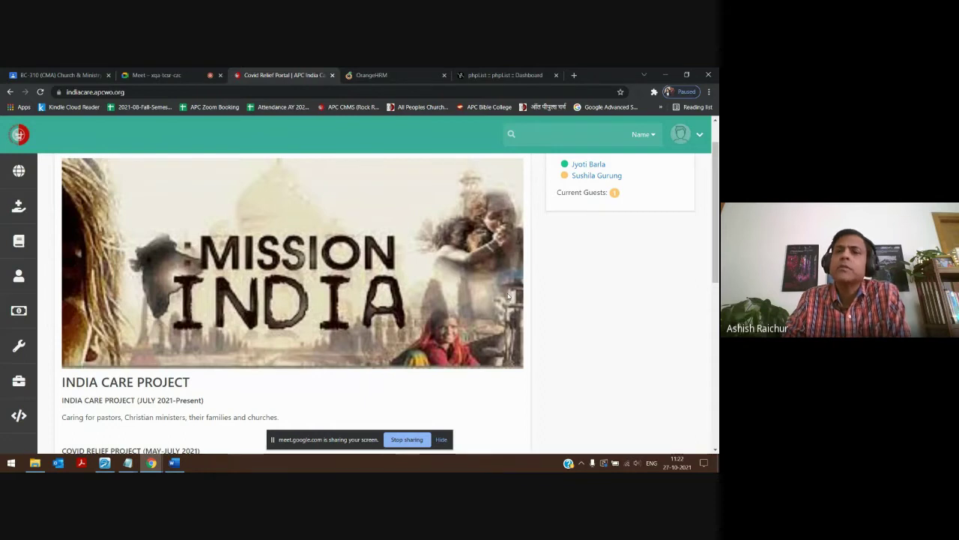
scroll(508, 297, "down", 1)
scroll(507, 294, "down", 3)
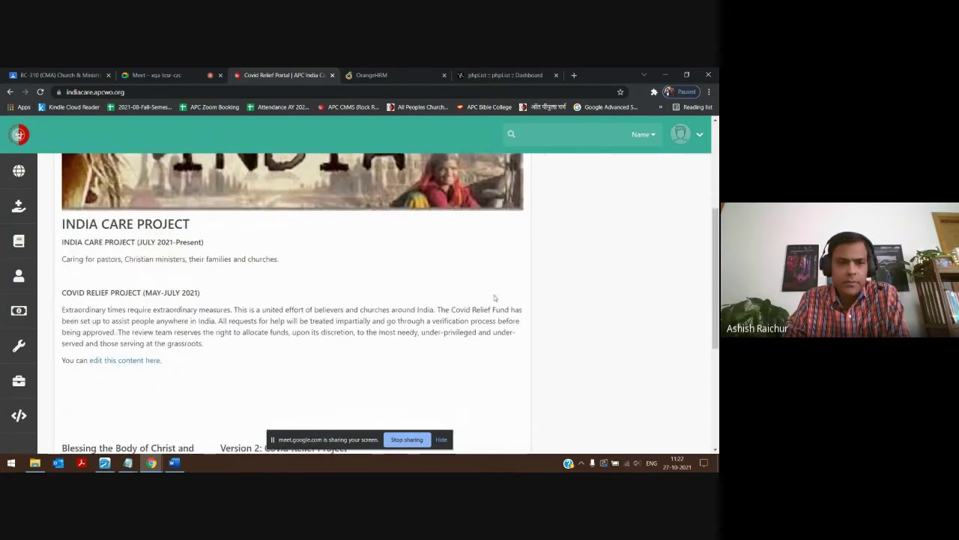
scroll(252, 343, "down", 5)
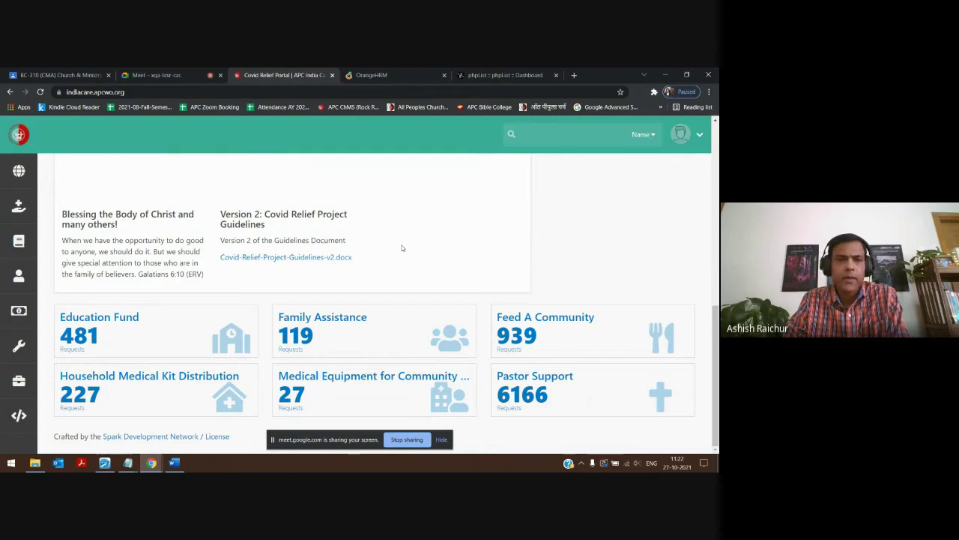
Step: Open the People directory and look over the available Finance, Tools and People functions
left_click(23, 282)
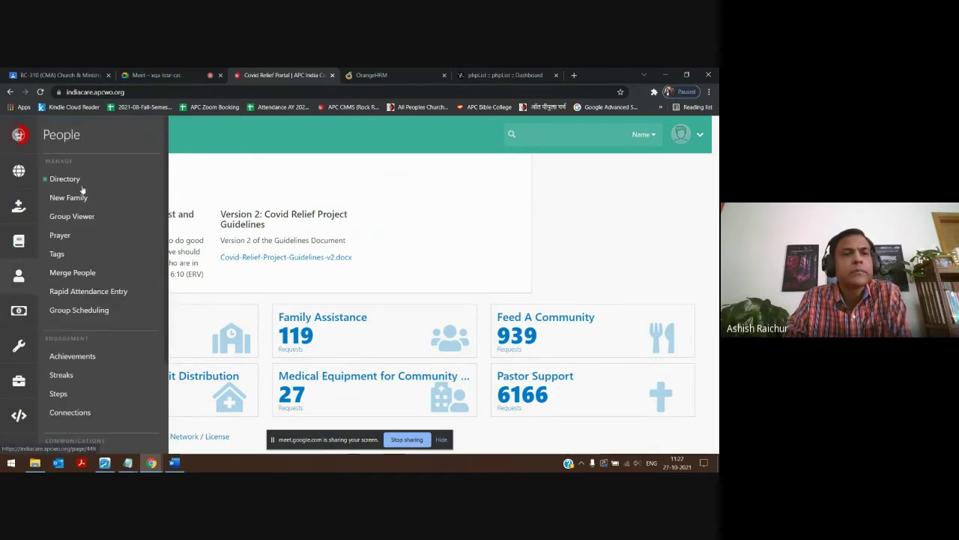
left_click(81, 187)
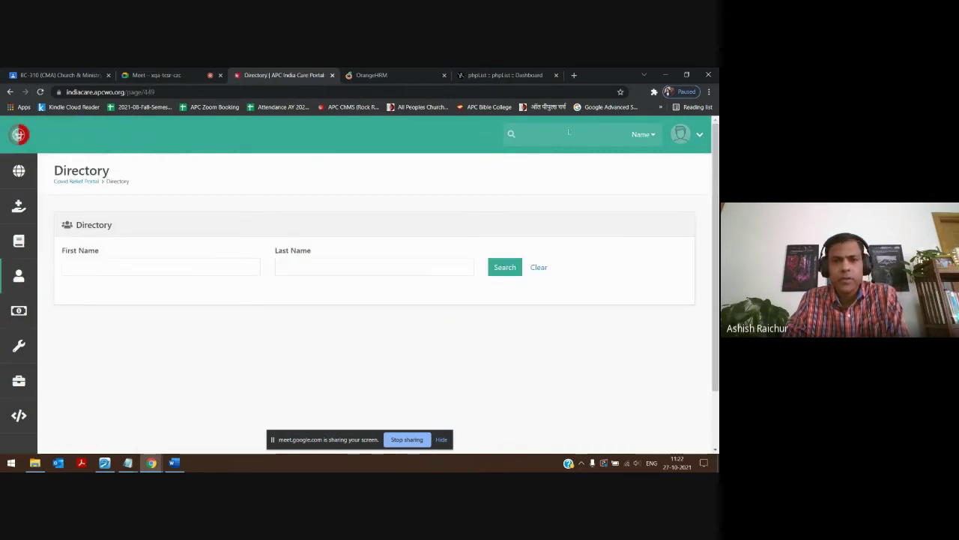
mouse_move(21, 314)
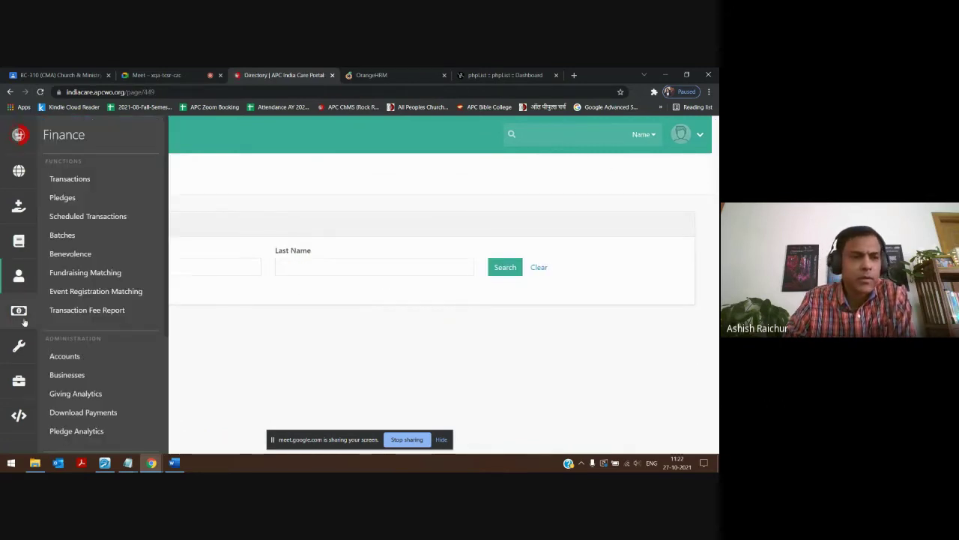
mouse_move(19, 345)
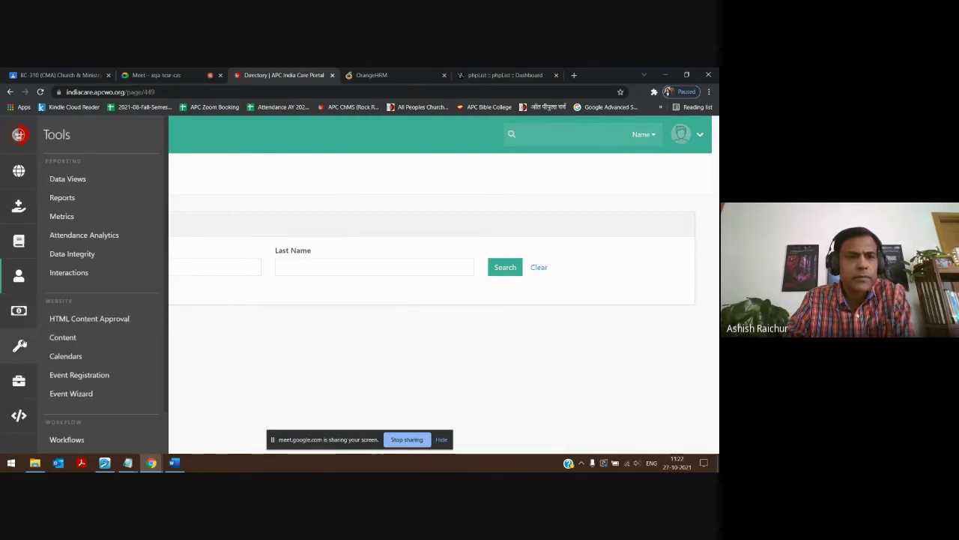
mouse_move(23, 268)
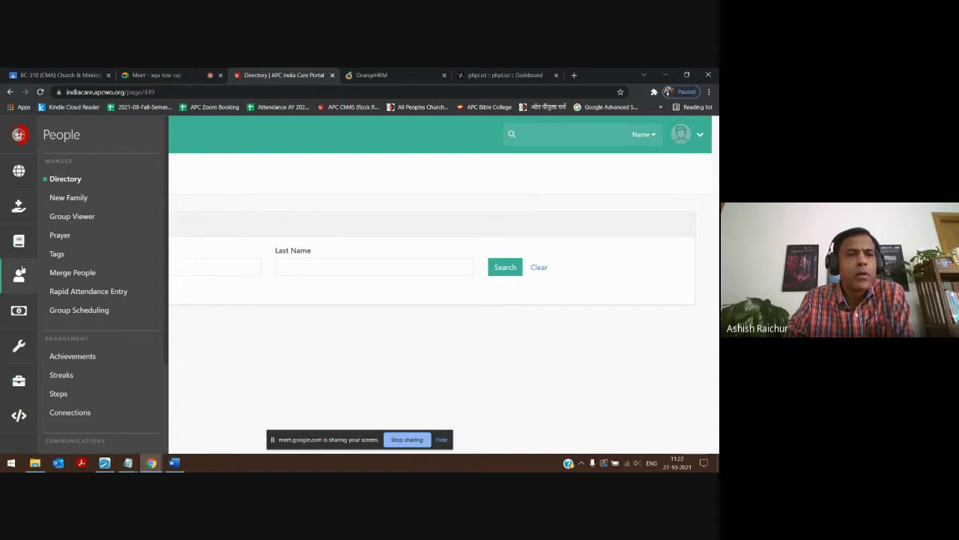
Step: Open the Pastor Support requests under Covid Relief and examine the filters and the status, handler and contact columns in the results
mouse_move(23, 215)
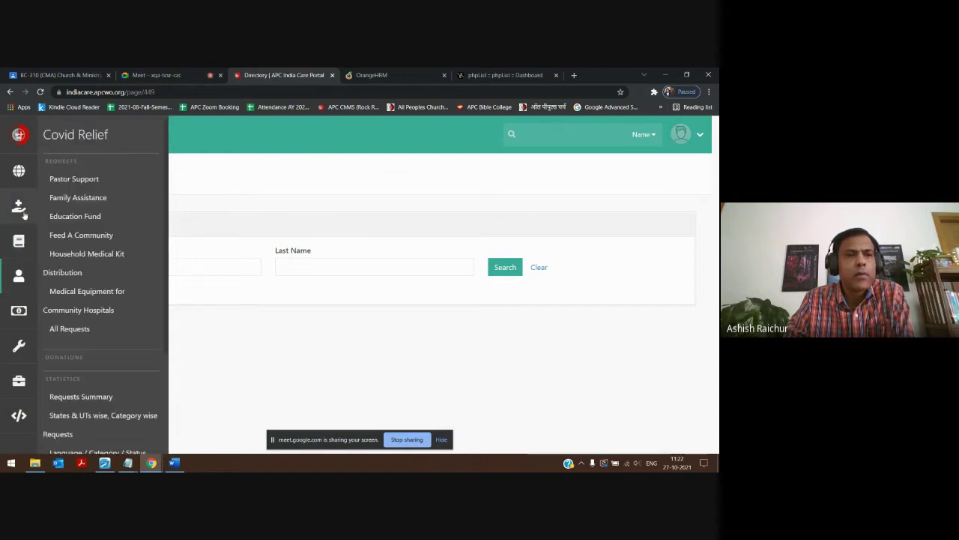
left_click(71, 186)
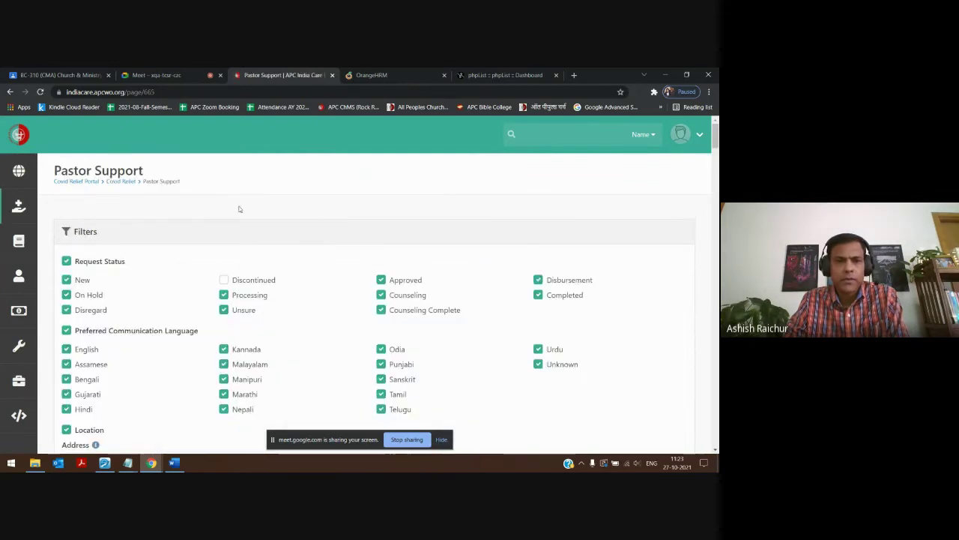
scroll(280, 246, "down", 1)
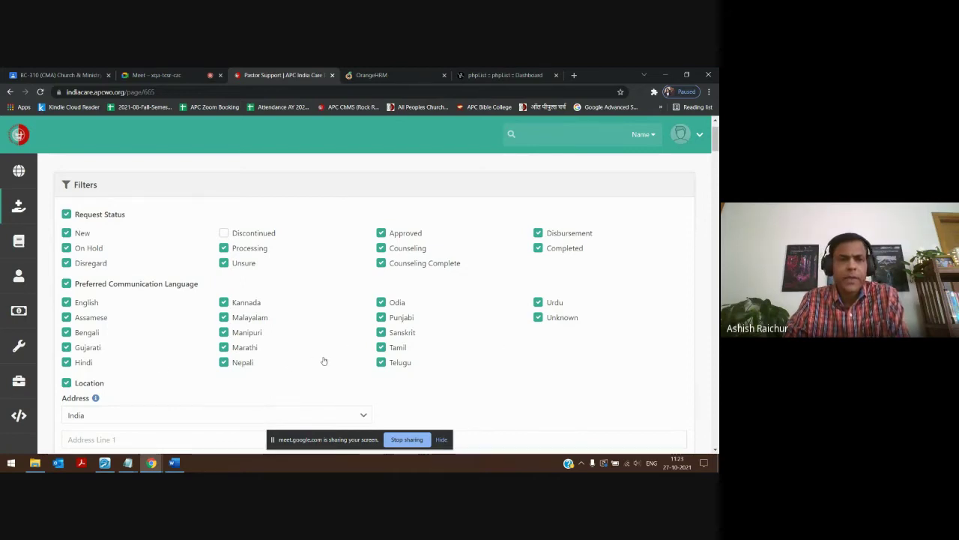
scroll(323, 361, "down", 5)
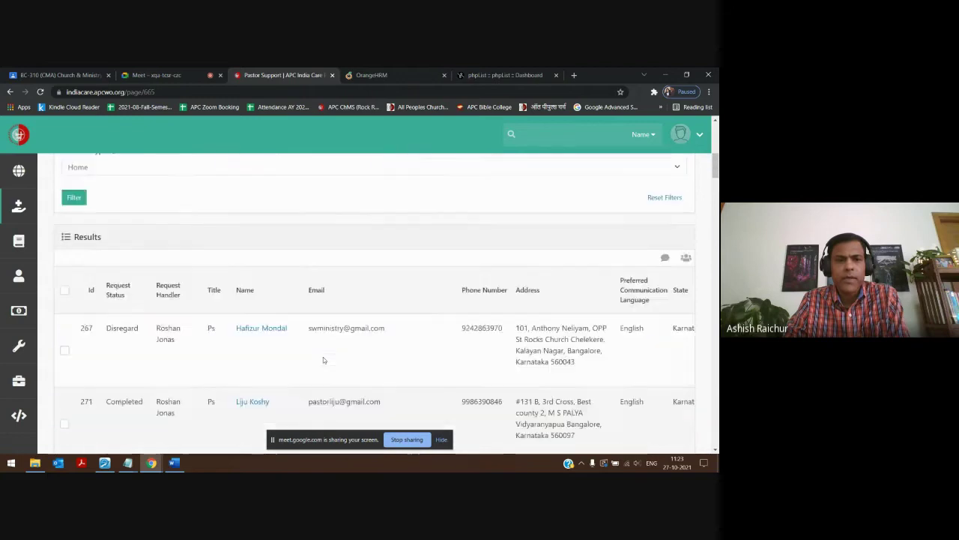
scroll(323, 357, "down", 1)
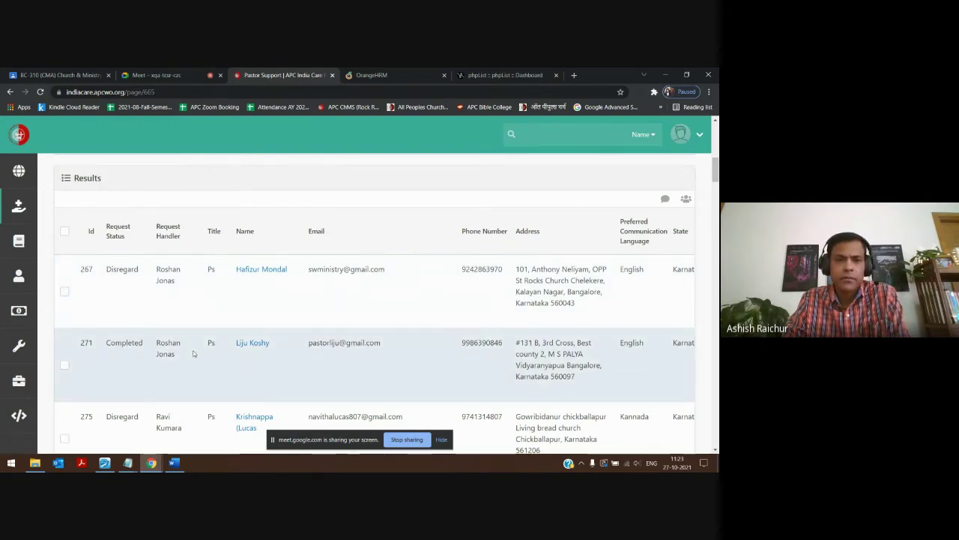
scroll(212, 365, "down", 1)
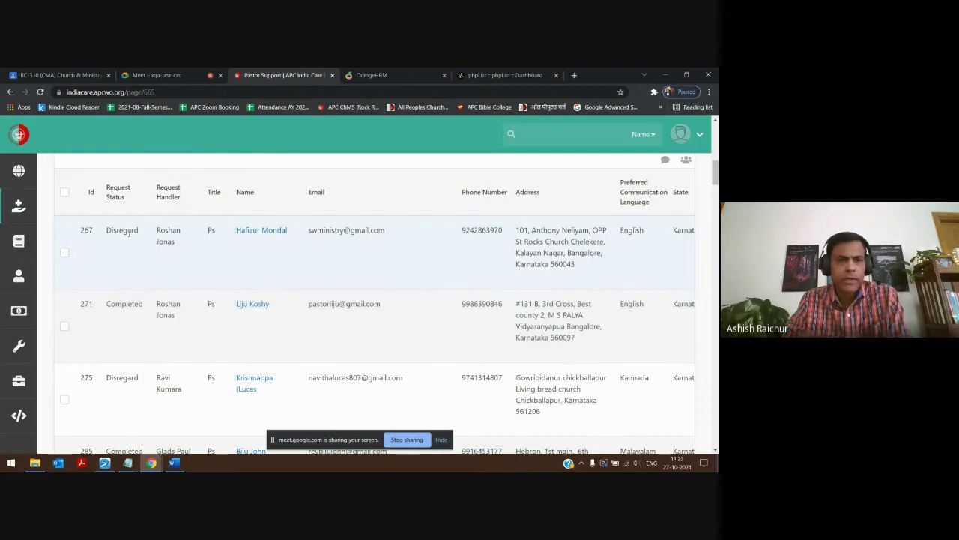
scroll(178, 370, "down", 2)
scroll(205, 343, "down", 3)
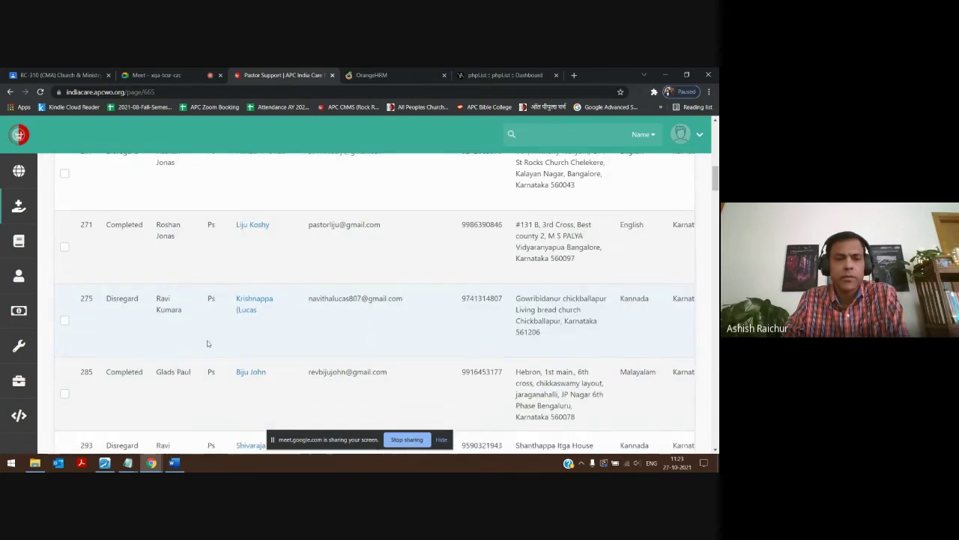
scroll(213, 322, "down", 3)
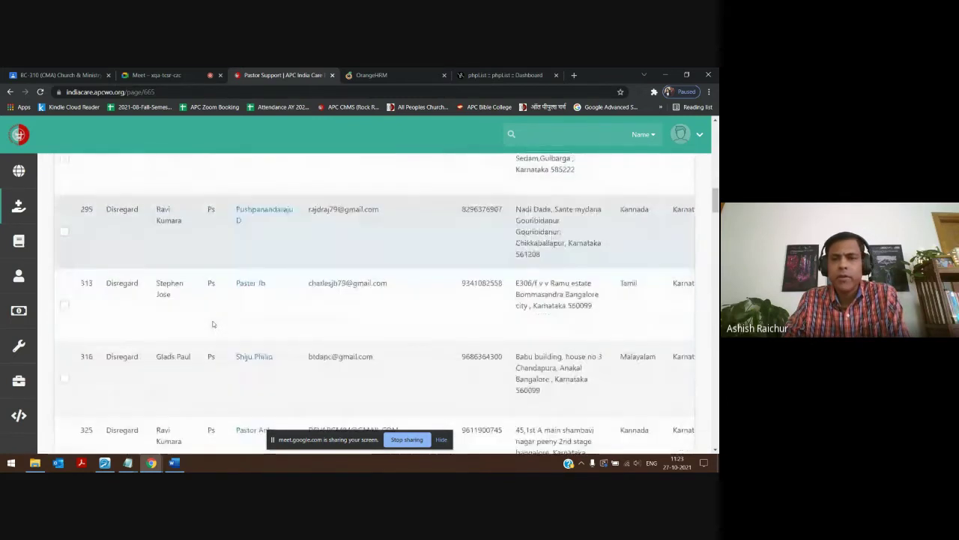
scroll(213, 323, "up", 6)
scroll(213, 324, "up", 3)
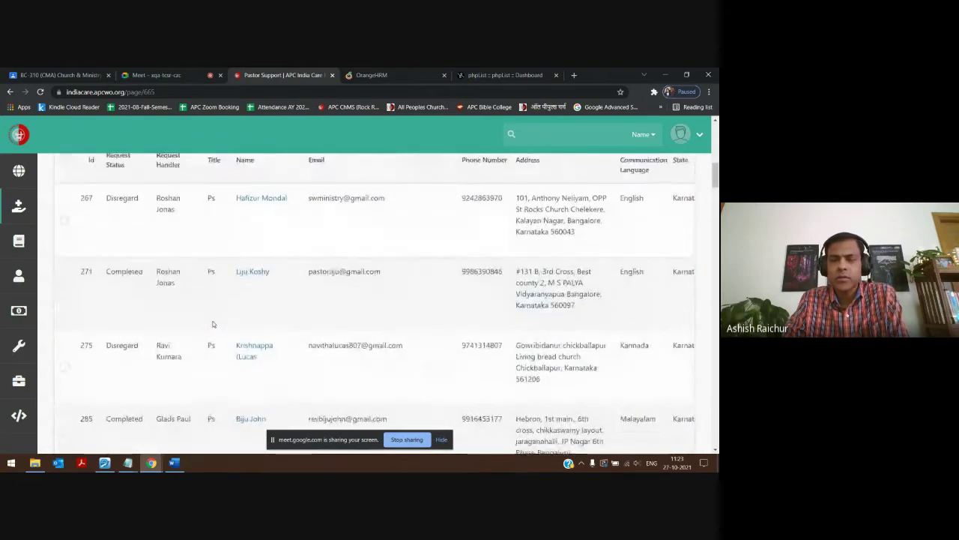
scroll(213, 324, "up", 8)
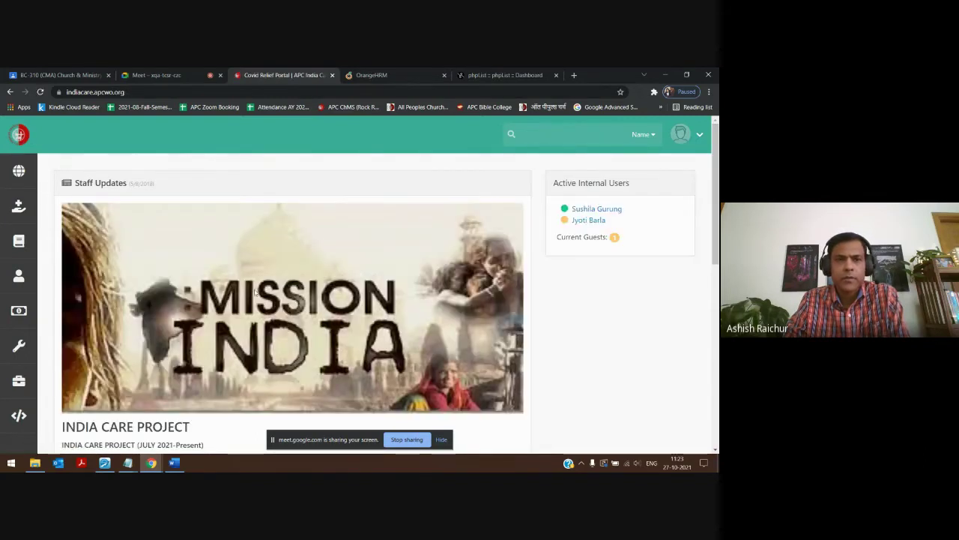
Step: Review the India Care Project and Covid Relief Project descriptions on the home page and log out of the portal
scroll(254, 292, "down", 2)
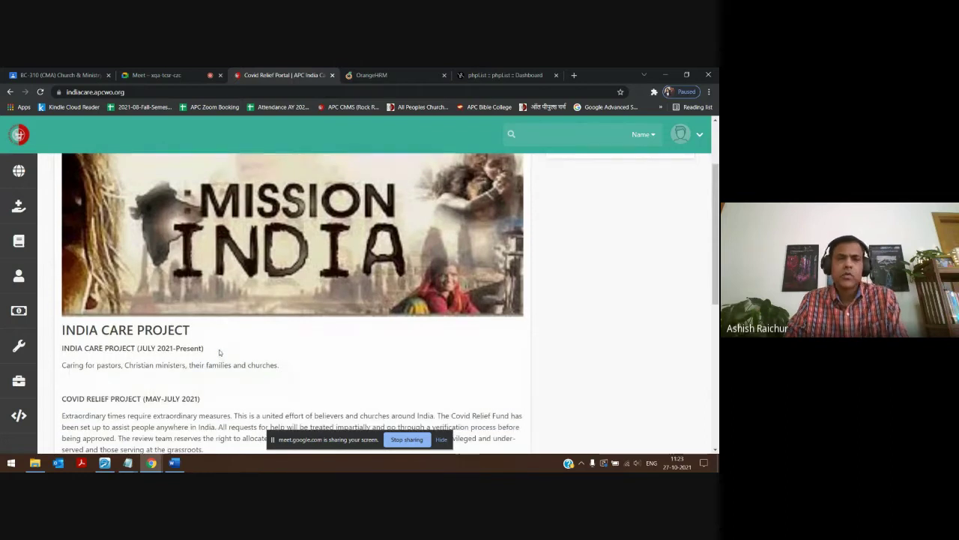
scroll(220, 352, "down", 1)
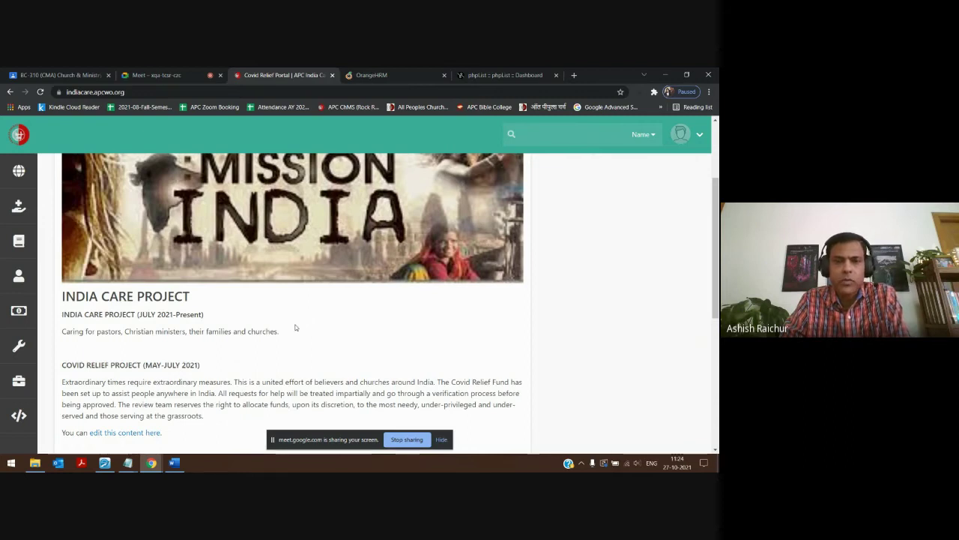
scroll(295, 327, "up", 3)
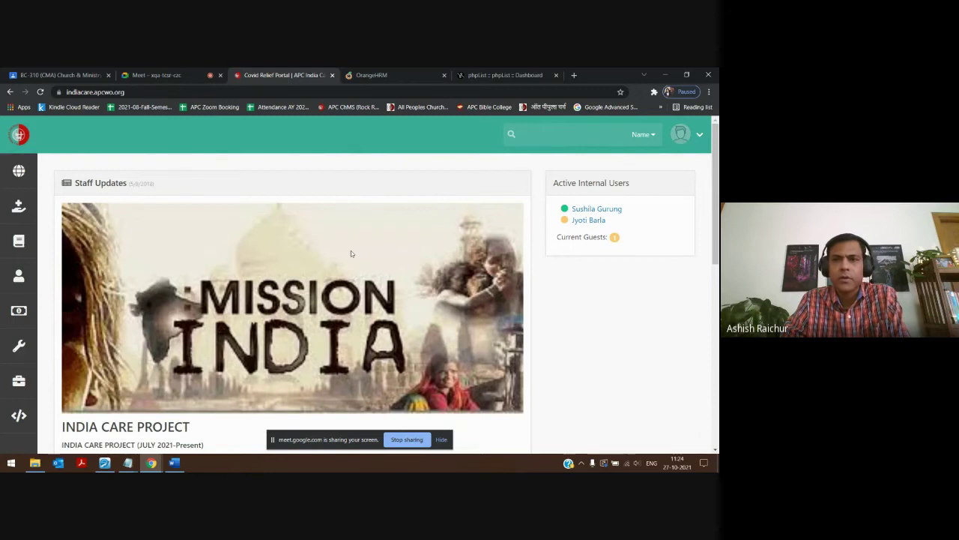
left_click(700, 136)
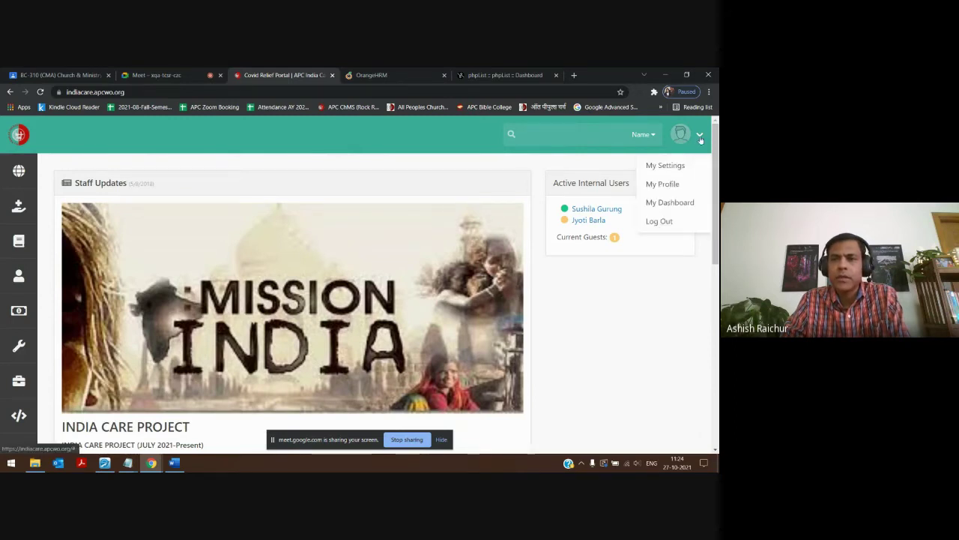
left_click(659, 221)
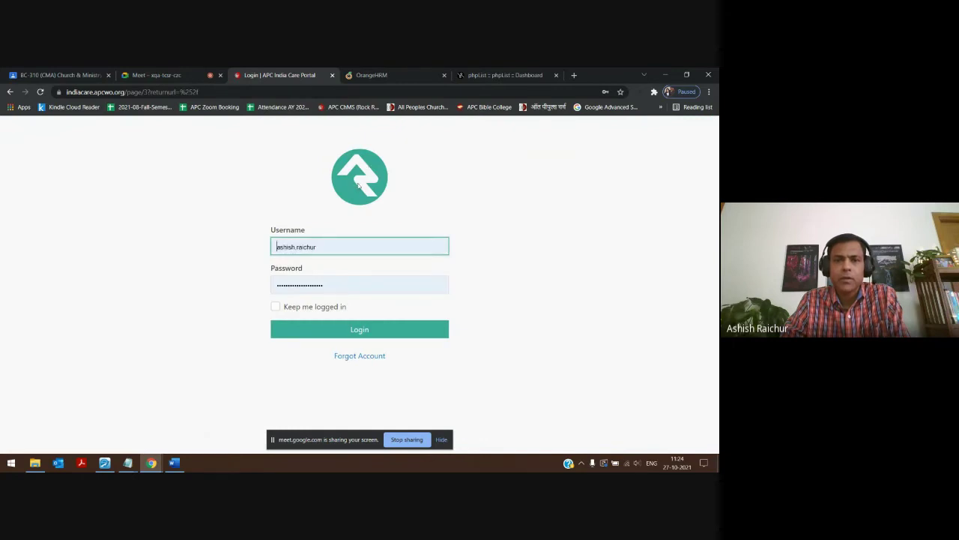
Step: Open the Rock RMS website at rockrms.com
left_click(180, 92)
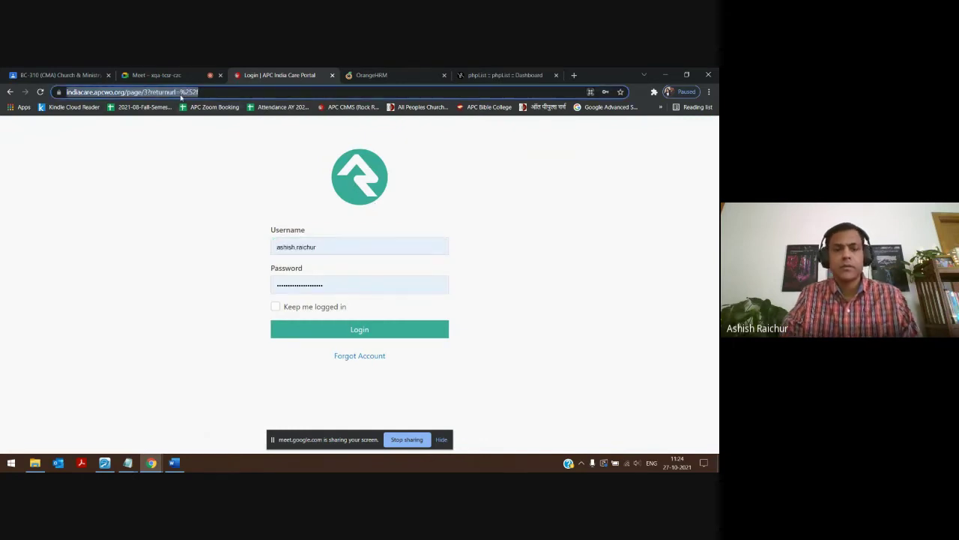
type("roc")
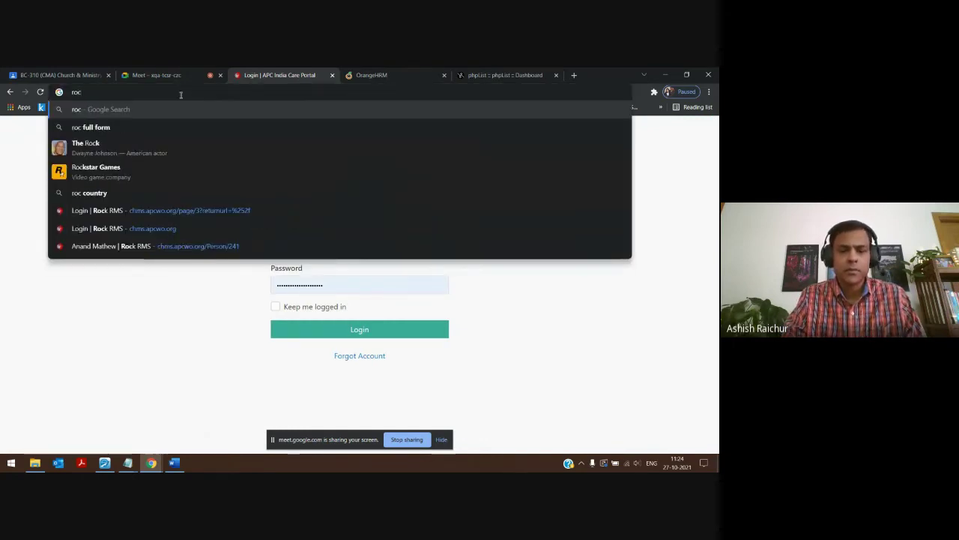
type("krms")
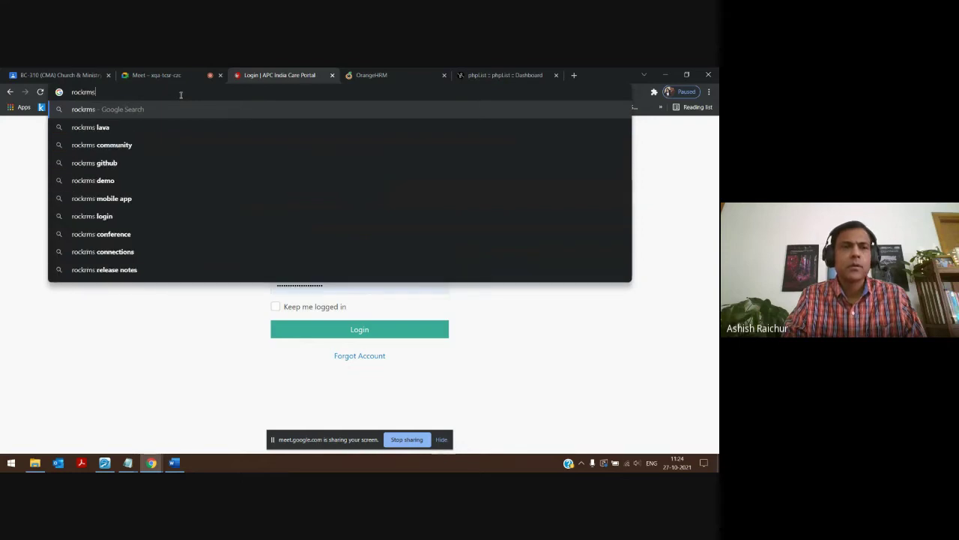
type(".com")
key("Return")
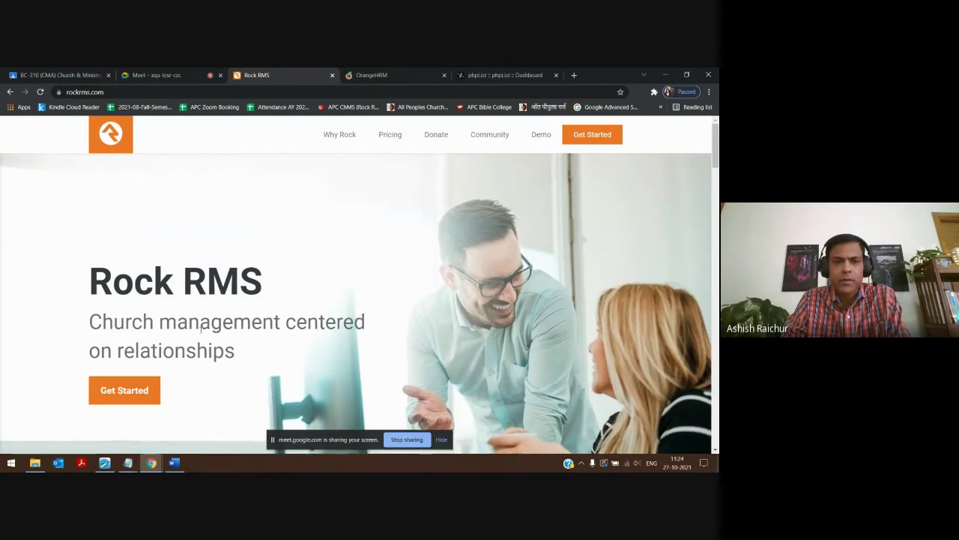
Step: Review the Rock RMS home page, including its product overview, pricing and getting-started cards, testimonials and the churches that use it
scroll(196, 332, "down", 1)
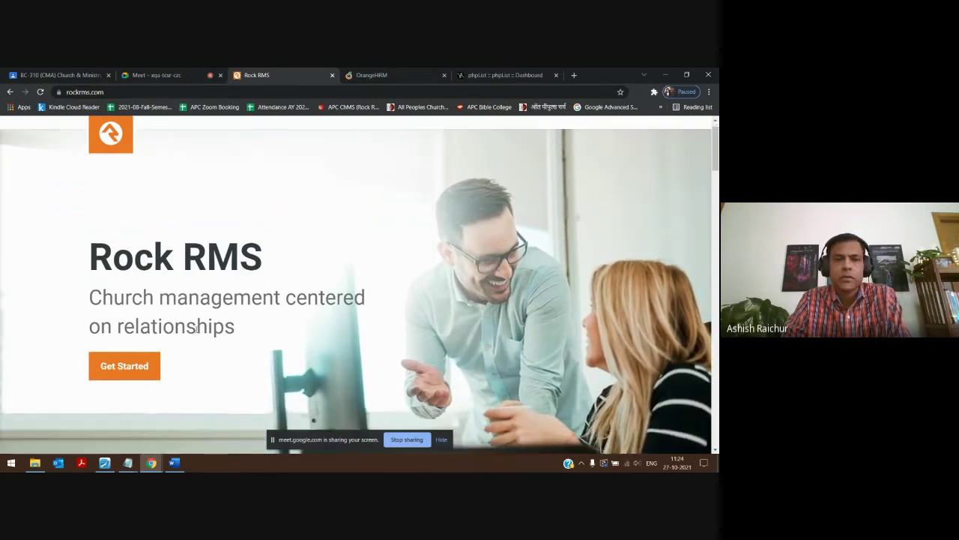
scroll(196, 332, "down", 8)
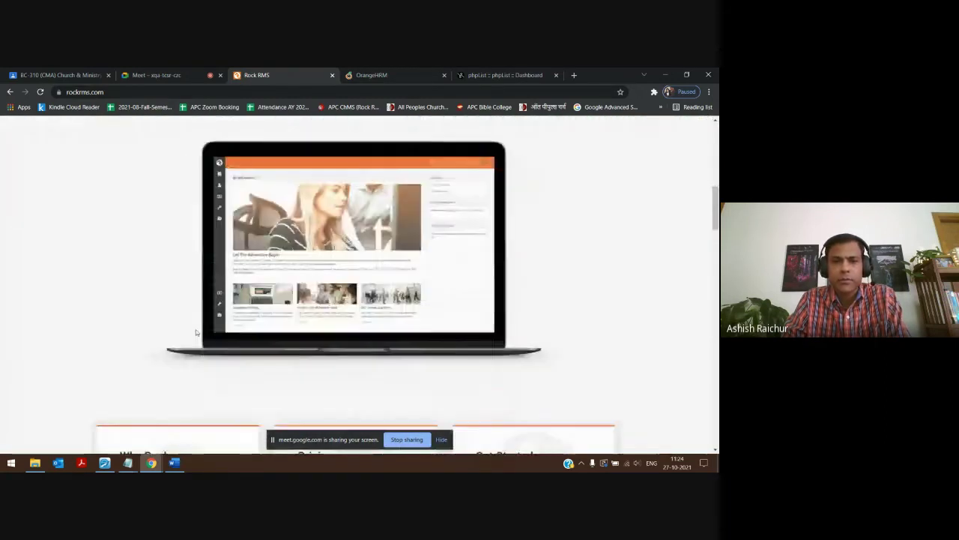
scroll(196, 332, "down", 4)
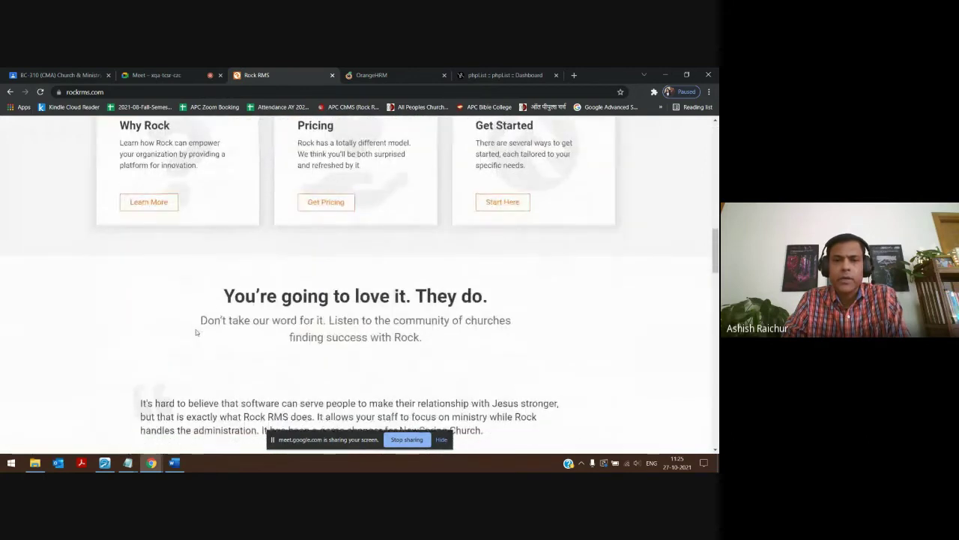
scroll(196, 332, "down", 4)
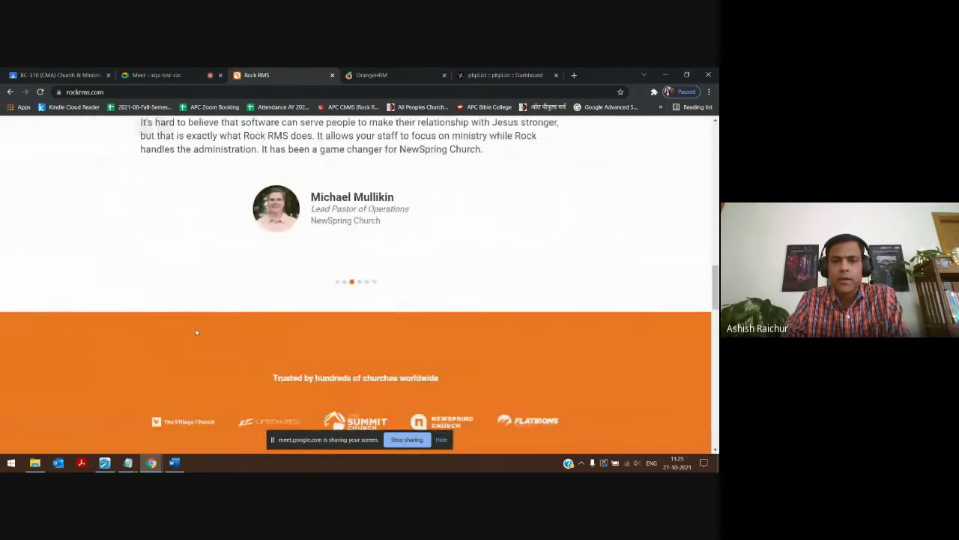
scroll(196, 332, "down", 4)
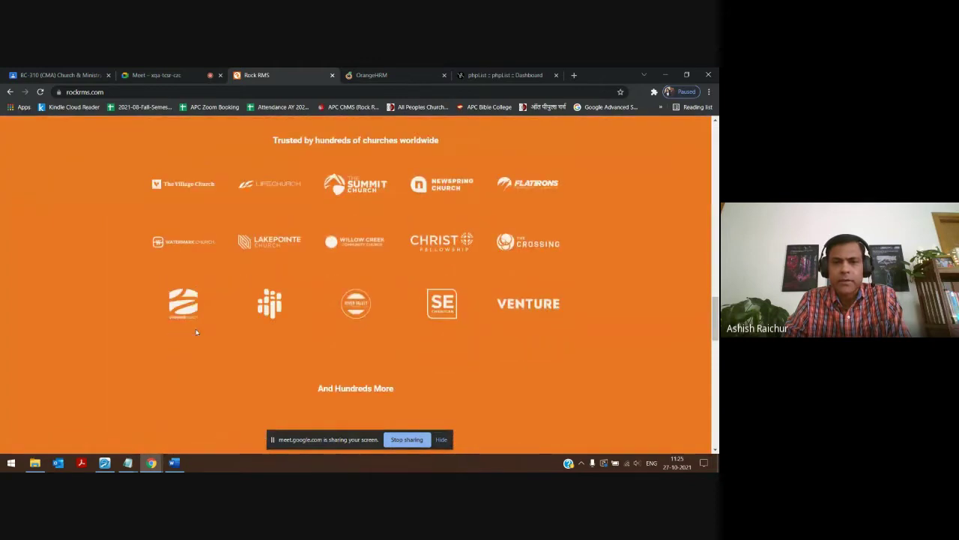
scroll(197, 332, "up", 10)
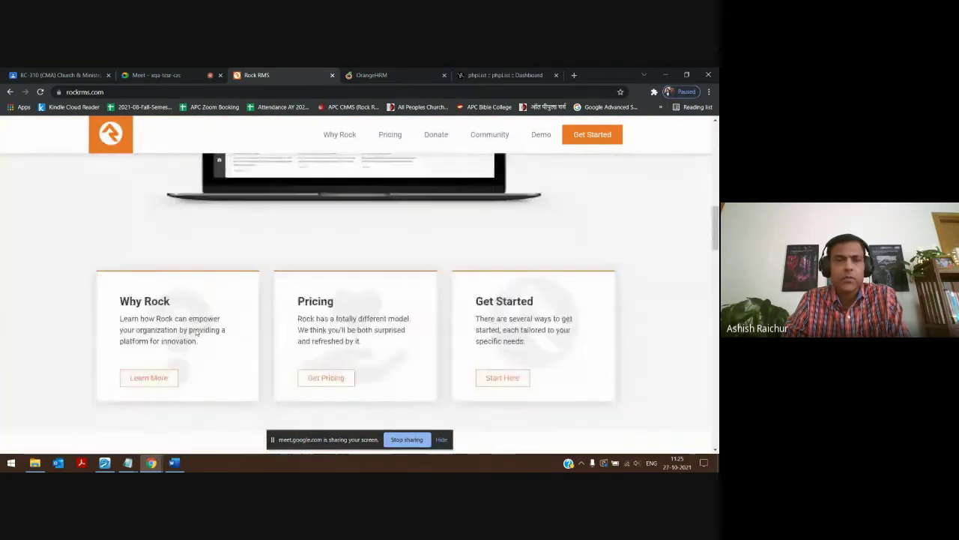
scroll(196, 332, "up", 4)
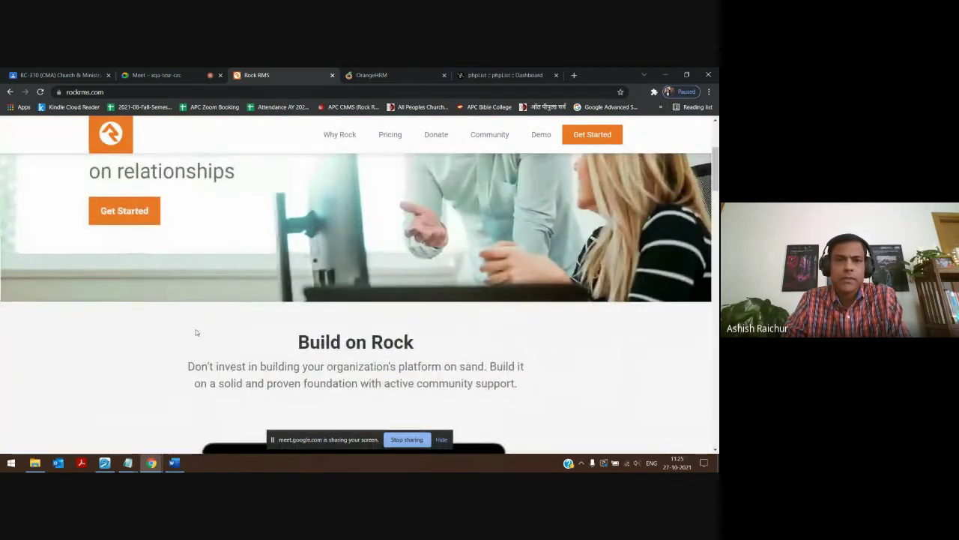
scroll(196, 329, "up", 3)
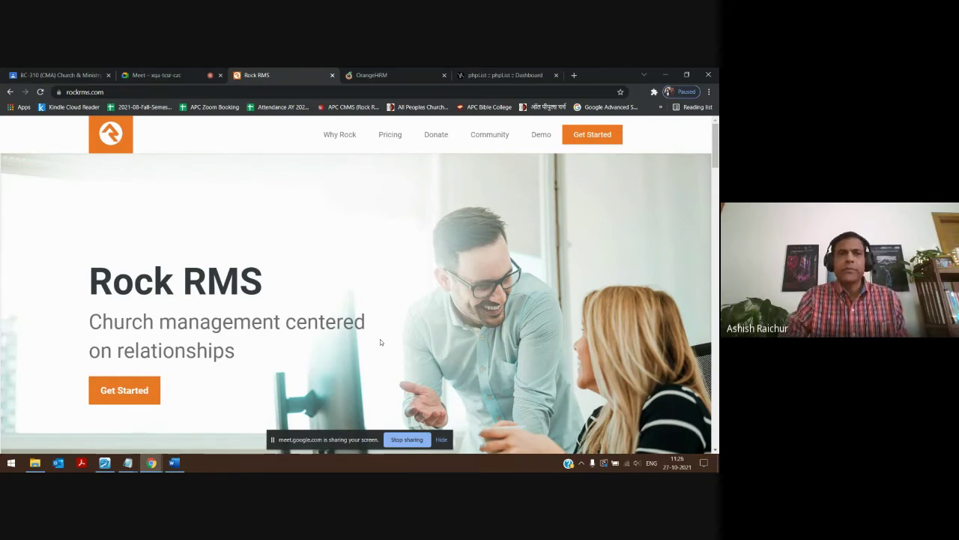
Step: Close the Rock RMS page and log in to OrangeHRM with the prefilled credentials
left_click(332, 75)
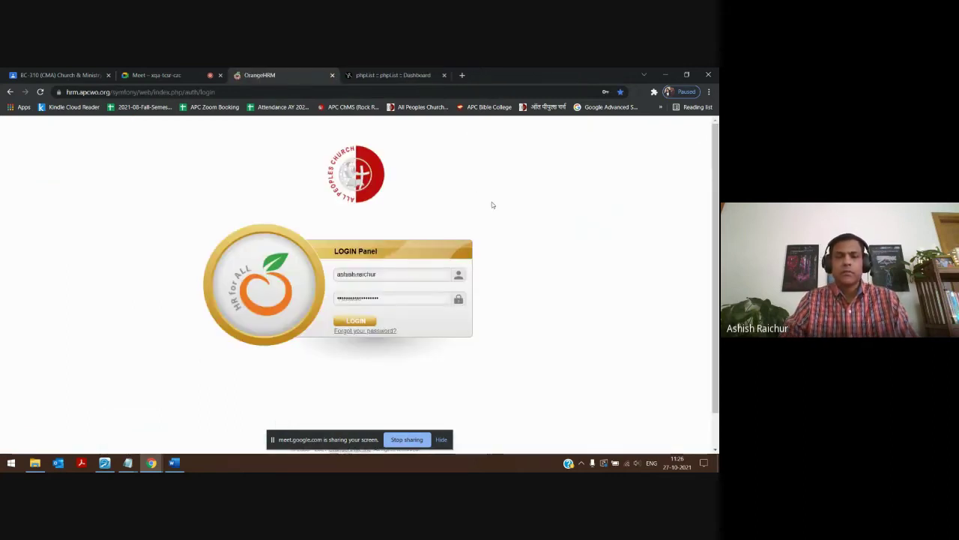
key("Return")
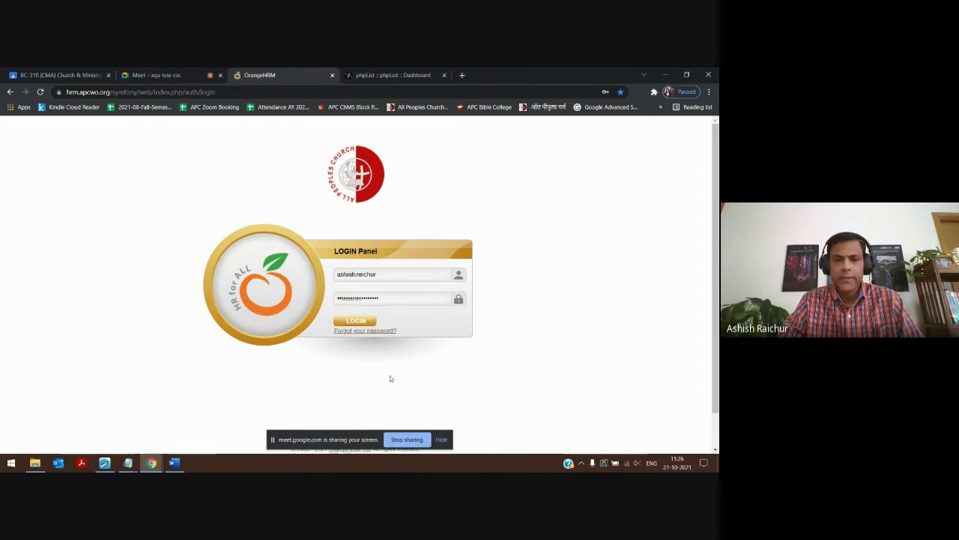
left_click(367, 323)
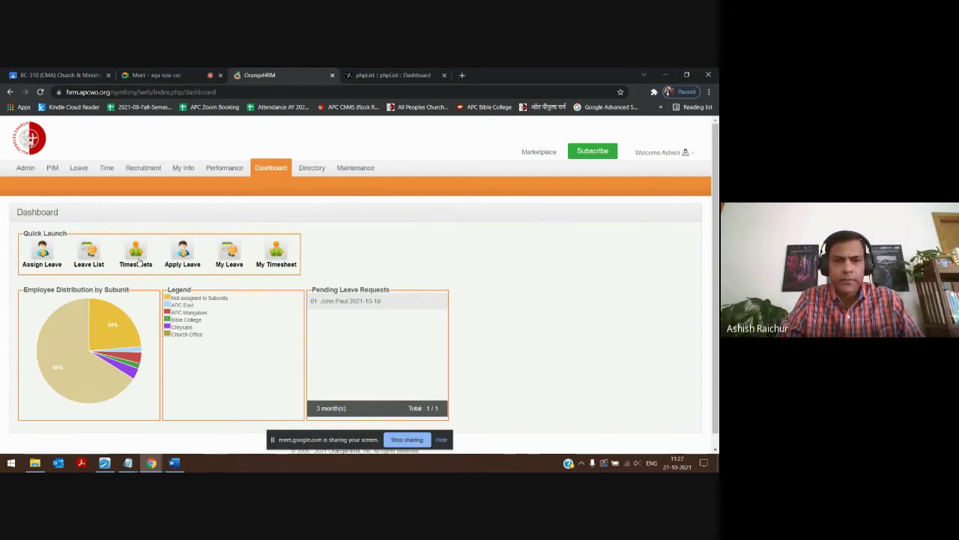
Step: Open My Timesheet and examine the project activities for the week 2021-10-17 to 2021-10-23
left_click(275, 260)
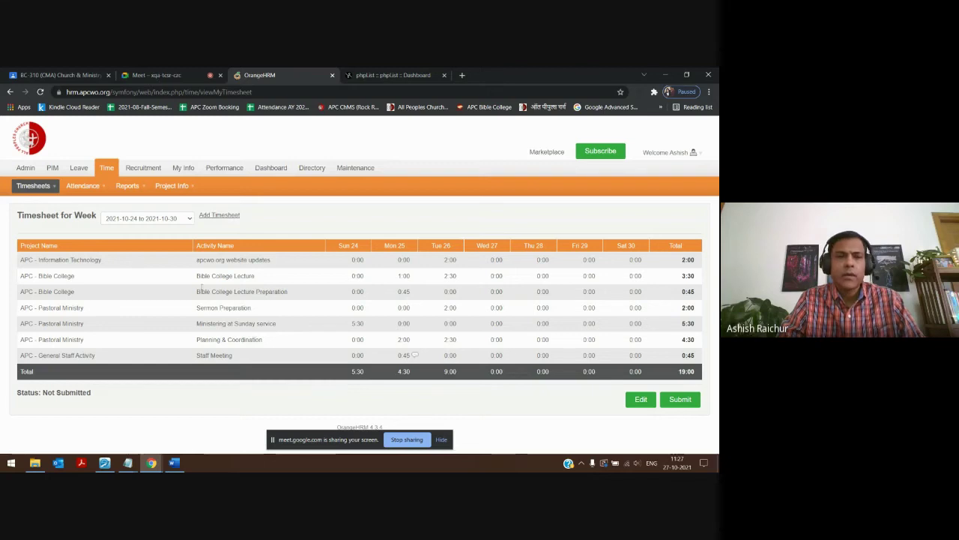
left_click(188, 219)
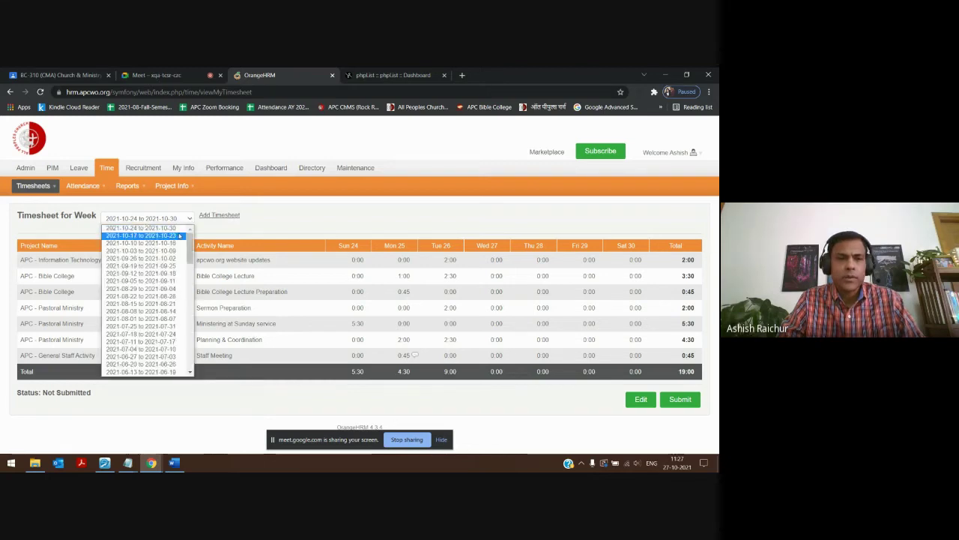
left_click(179, 235)
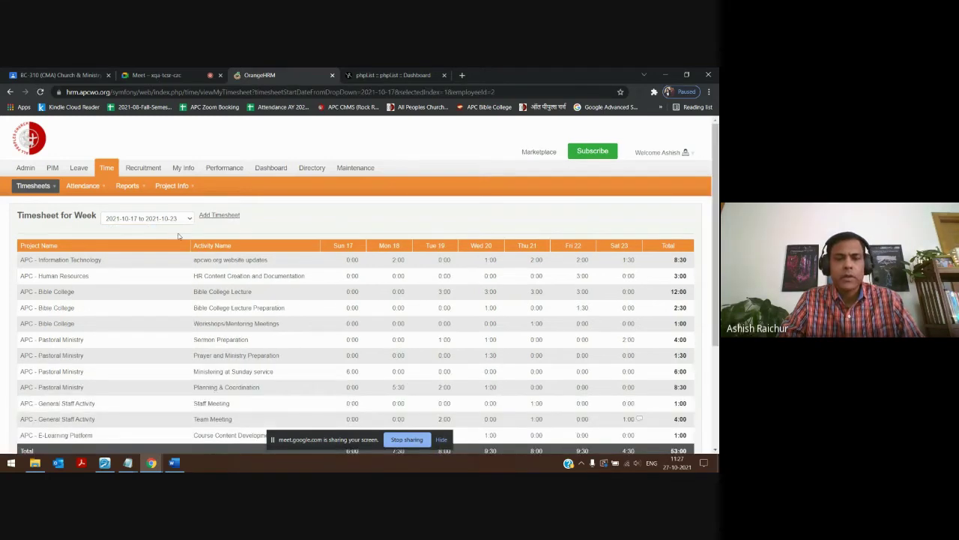
scroll(296, 268, "down", 1)
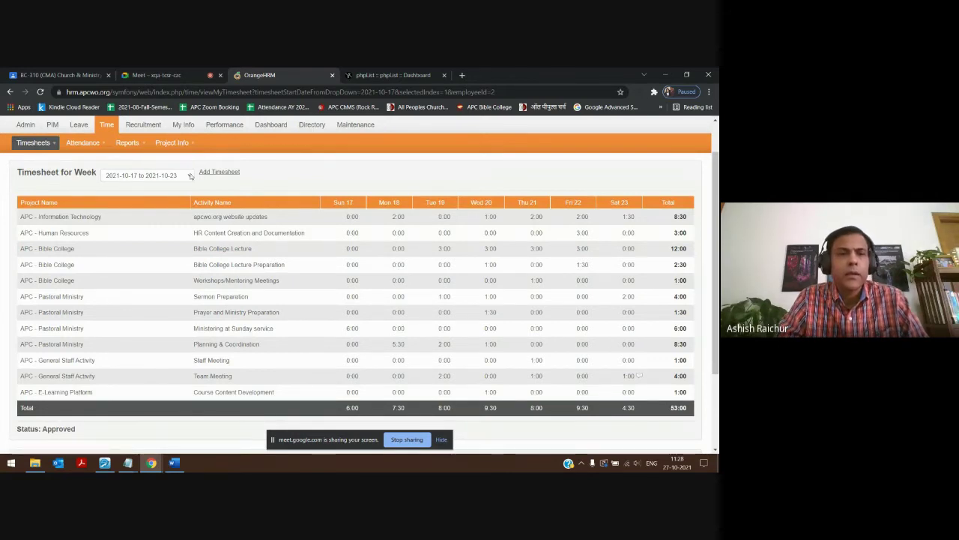
Step: Display the timesheet for the week 2021-10-10 to 2021-10-16 and examine its daily hours per activity
left_click(179, 174)
left_click(177, 200)
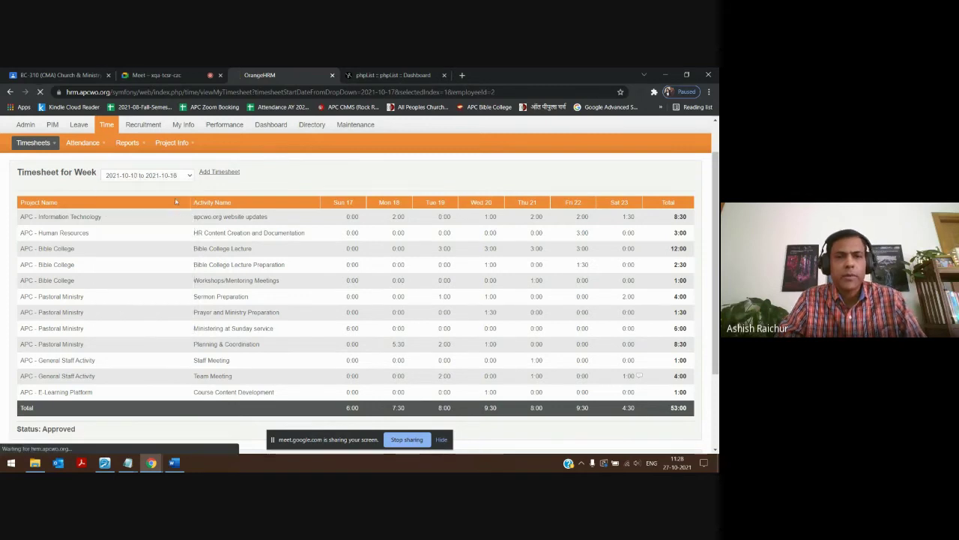
scroll(314, 295, "down", 2)
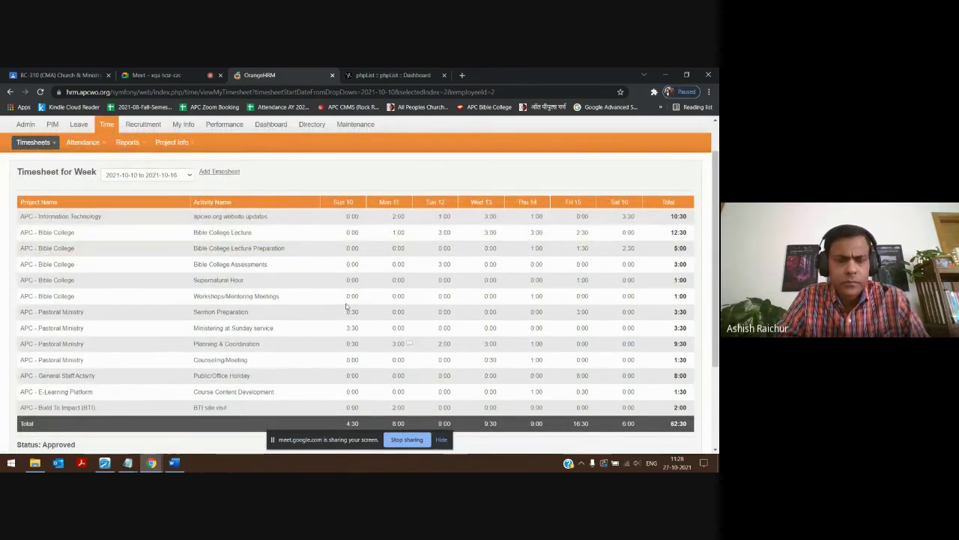
scroll(346, 306, "up", 2)
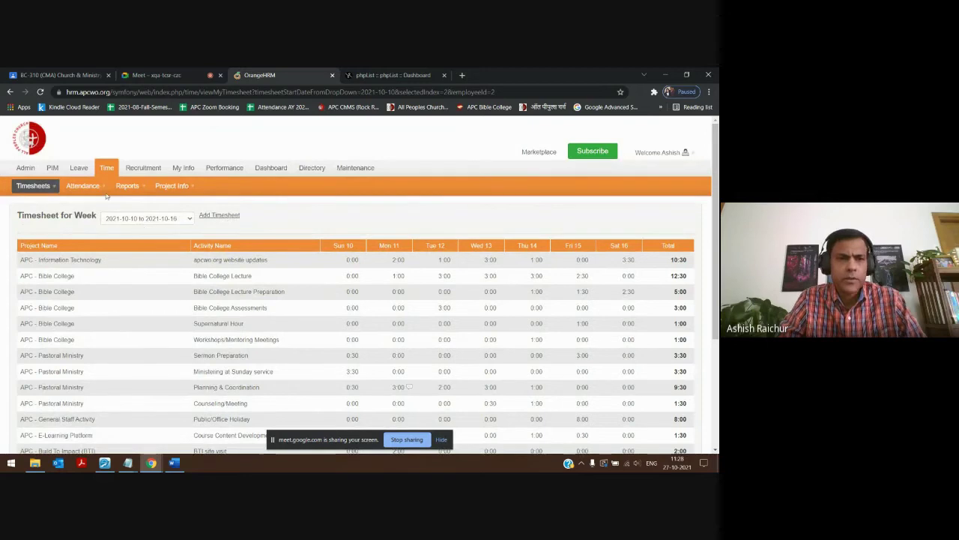
Step: Look over the functions available under Admin and Recruitment and return to the Dashboard
left_click(38, 170)
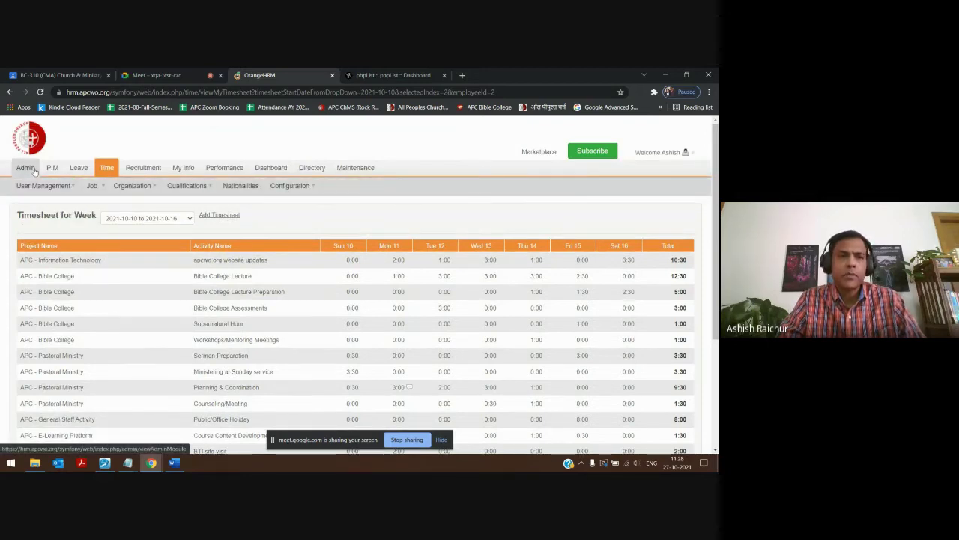
mouse_move(51, 185)
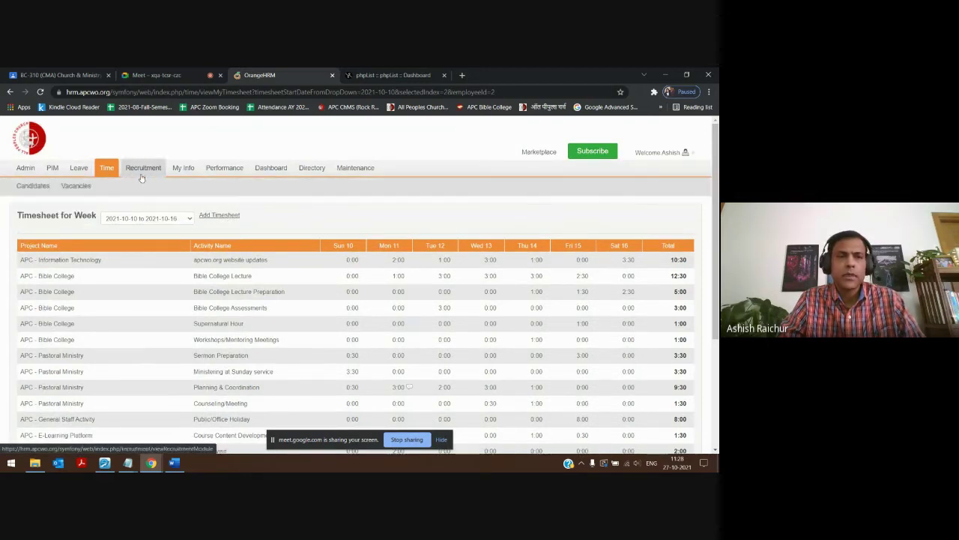
left_click(276, 173)
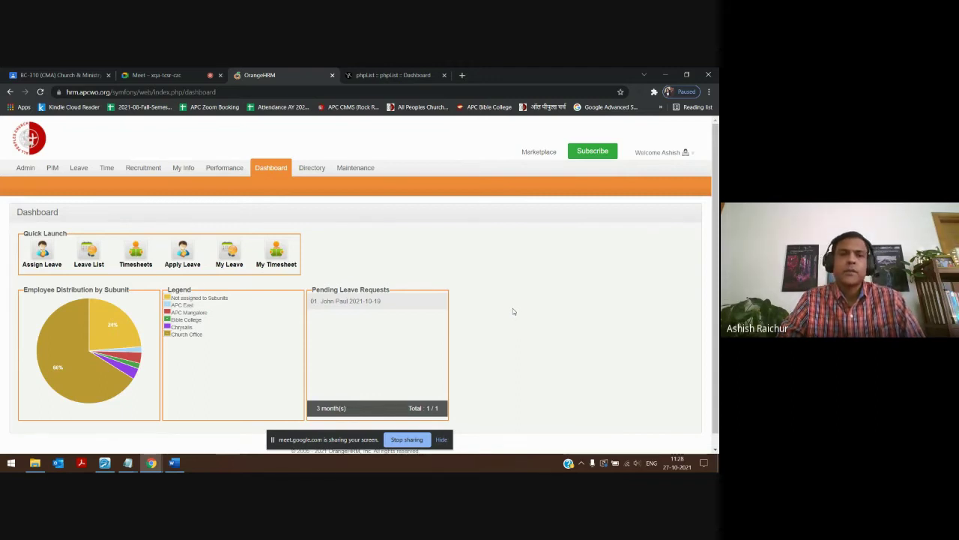
Step: Log out of OrangeHRM and log in to the phpList administration site with the prefilled credentials
left_click(695, 159)
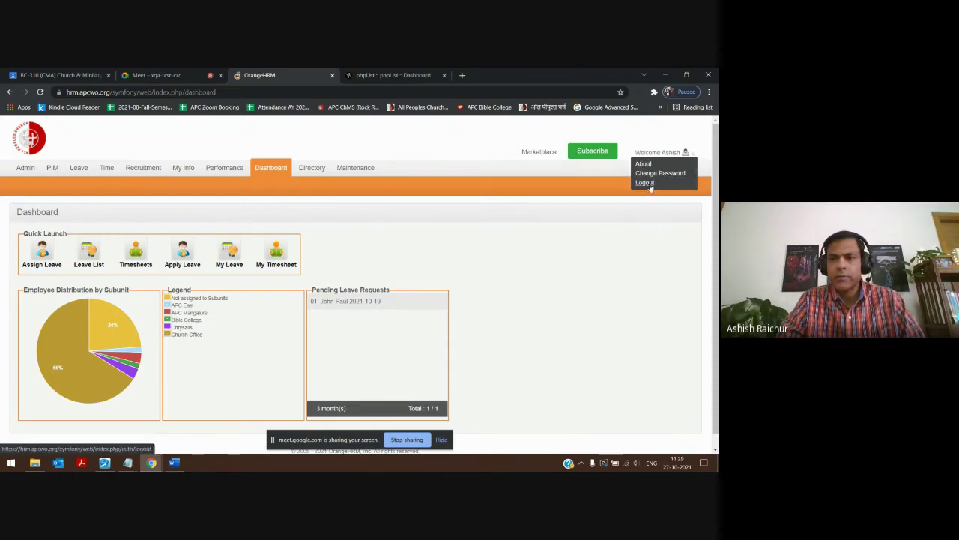
left_click(649, 185)
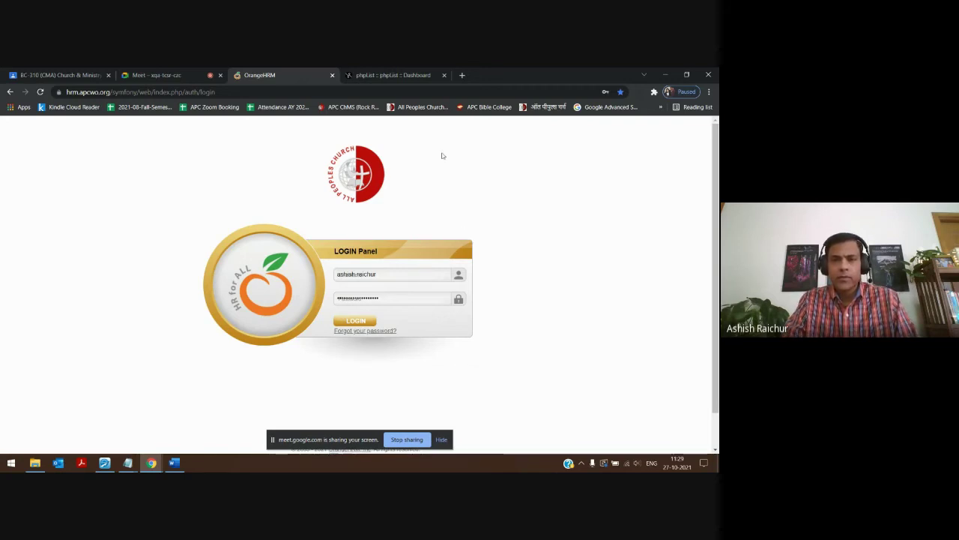
left_click(394, 76)
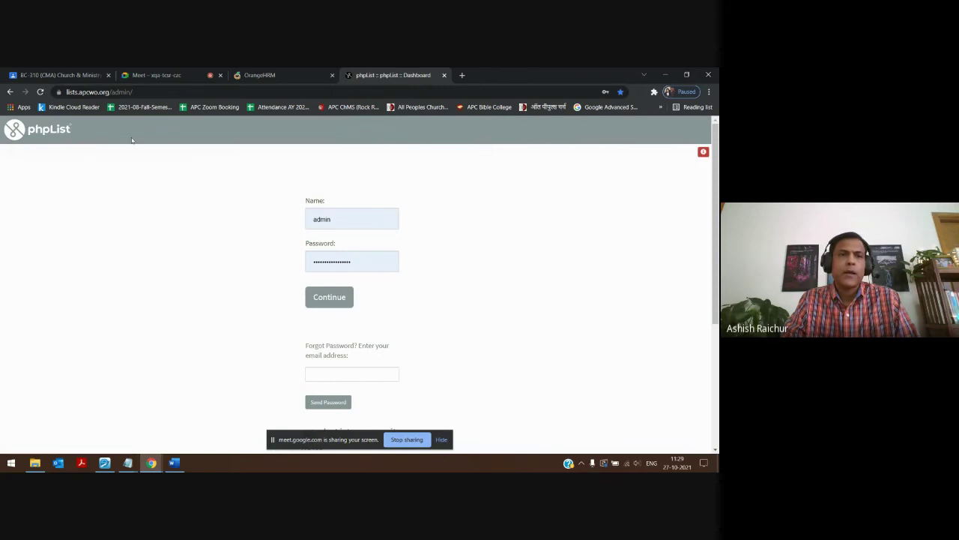
left_click(339, 306)
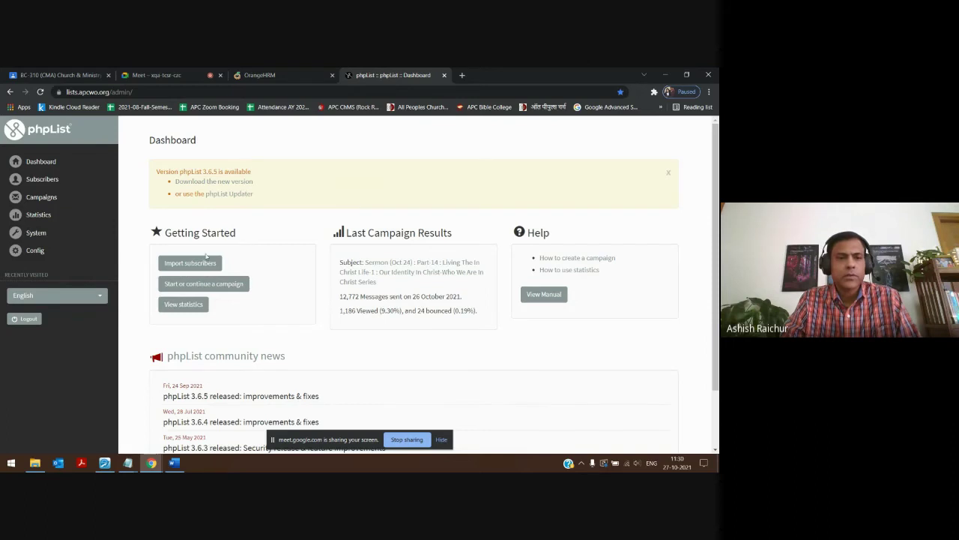
Step: Look over the phpList dashboard and display the subscriber lists in the APC Locations category
scroll(327, 351, "down", 1)
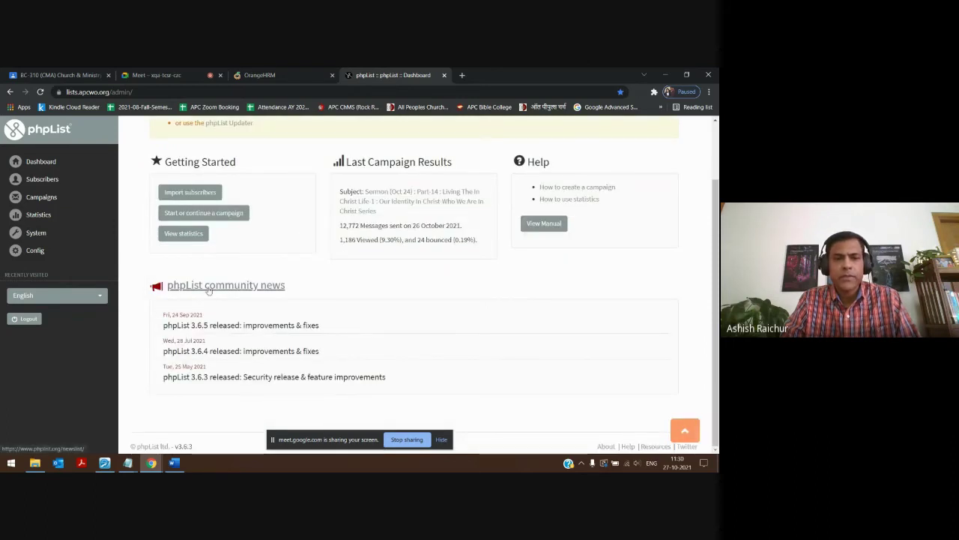
scroll(398, 326, "up", 1)
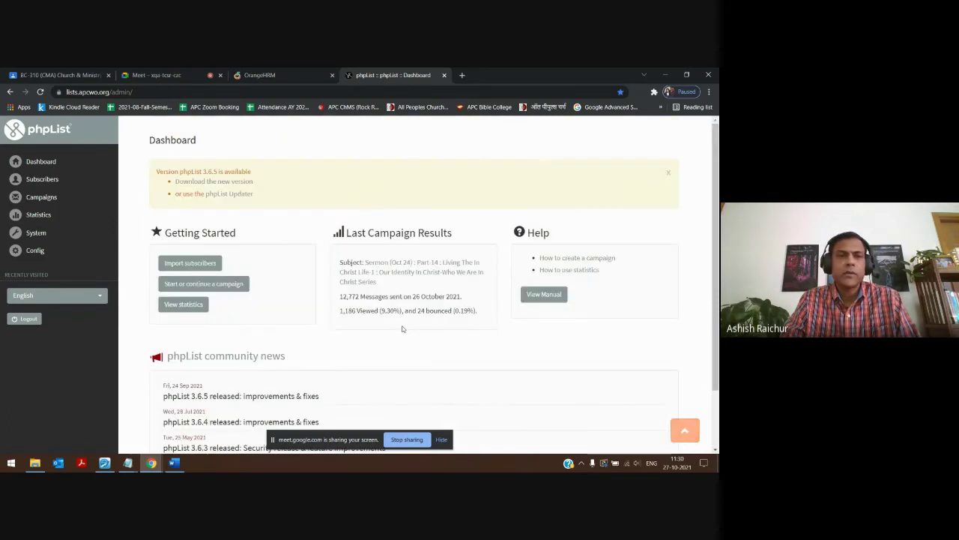
left_click(52, 181)
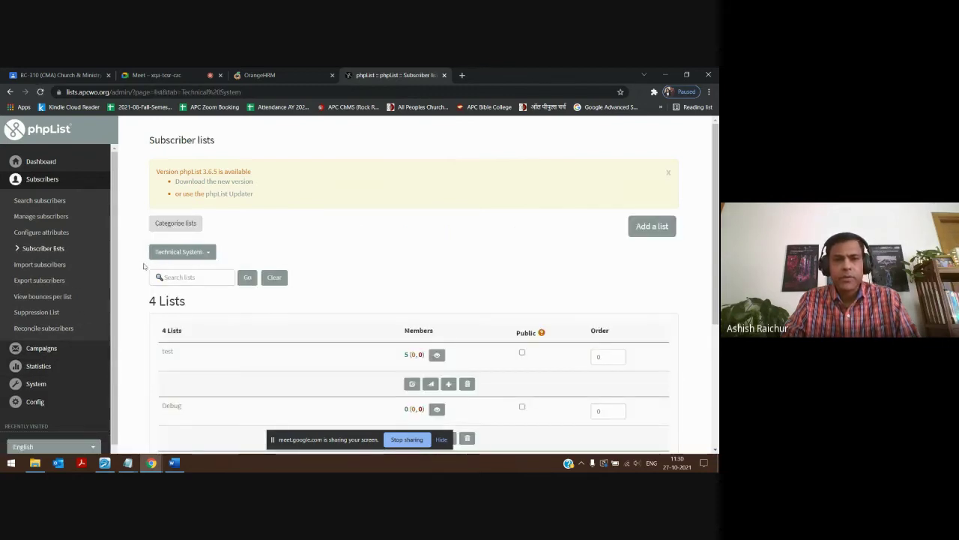
left_click(207, 255)
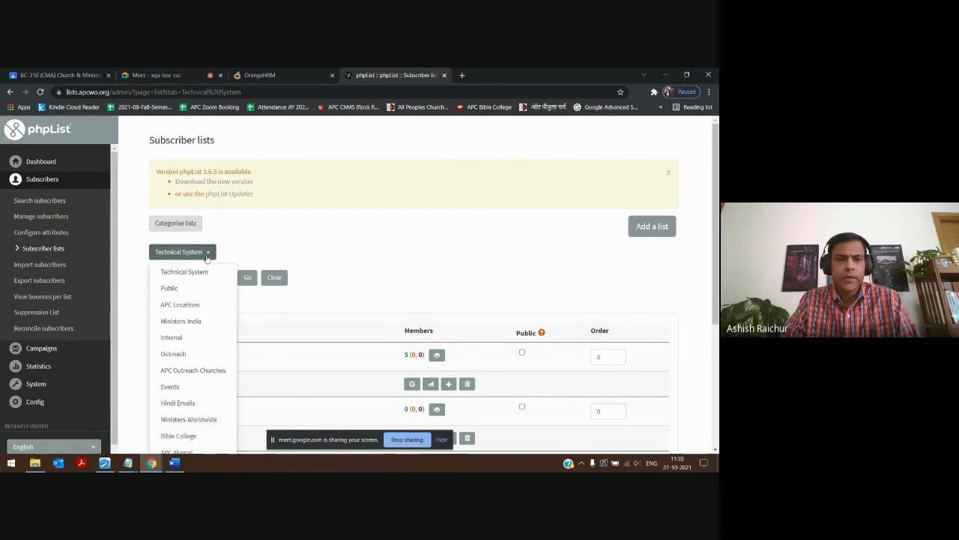
scroll(382, 260, "down", 2)
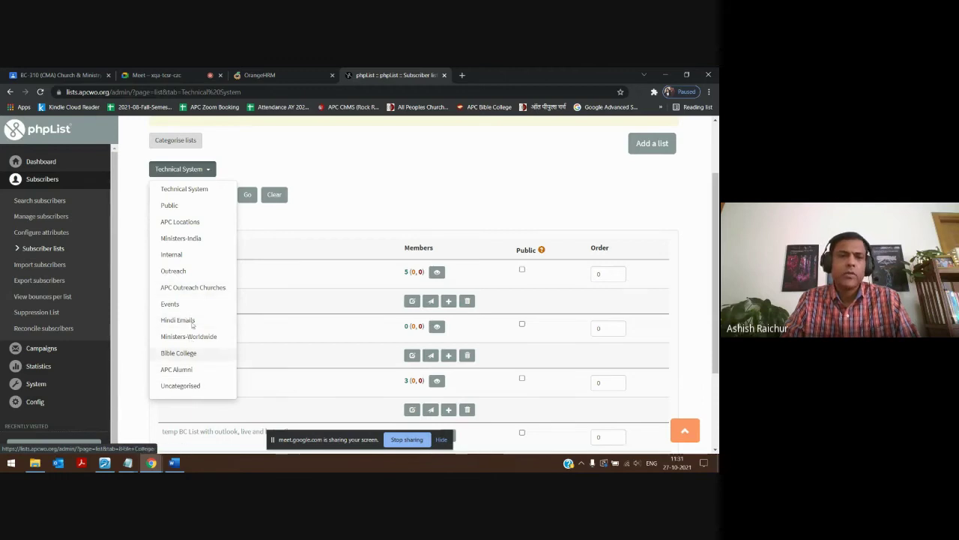
left_click(202, 222)
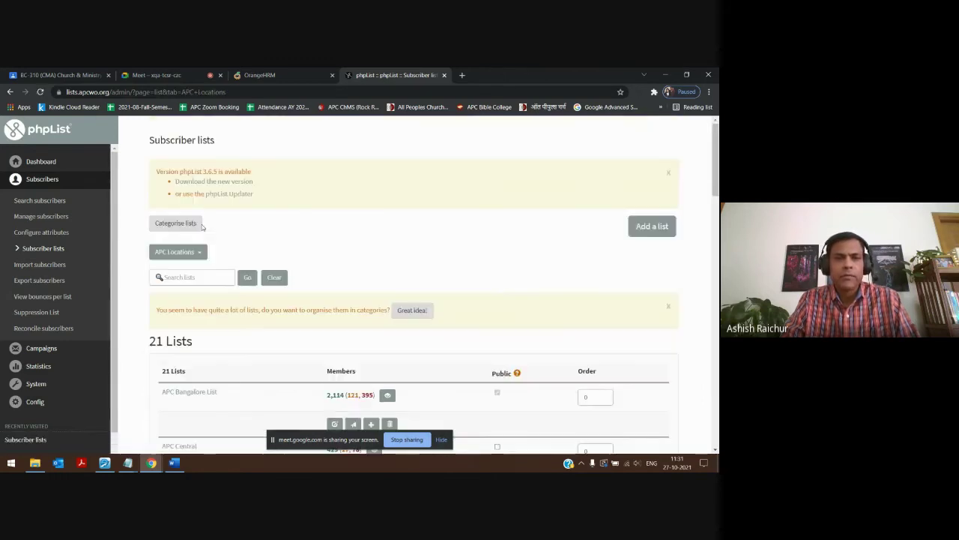
Step: Look through the subscriber lists in the APC Locations category, including the location and volunteer lists
scroll(319, 222, "down", 1)
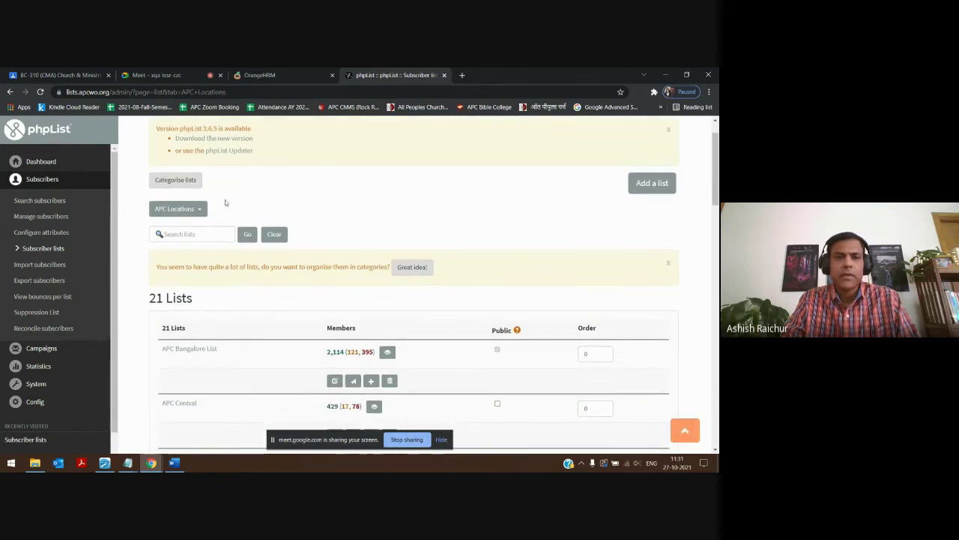
scroll(329, 281, "down", 2)
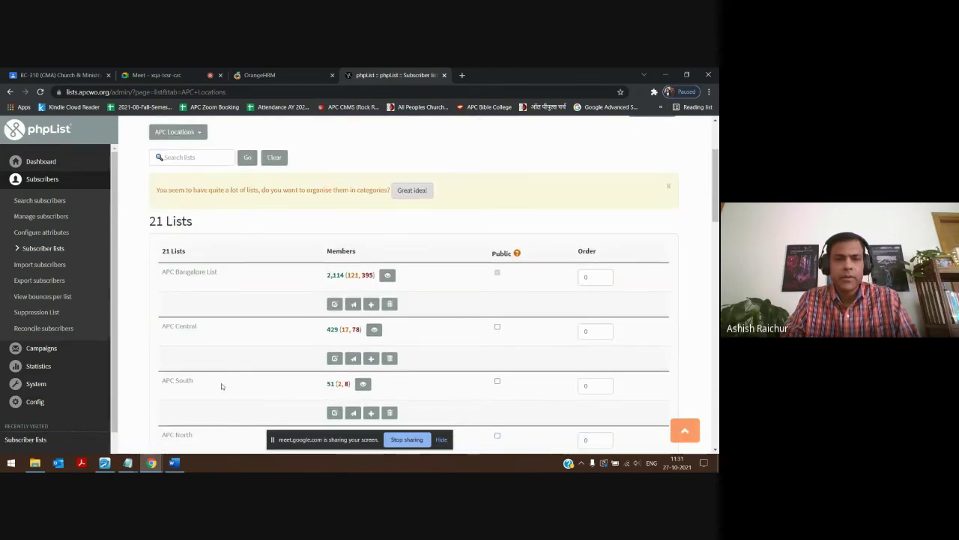
scroll(242, 356, "down", 8)
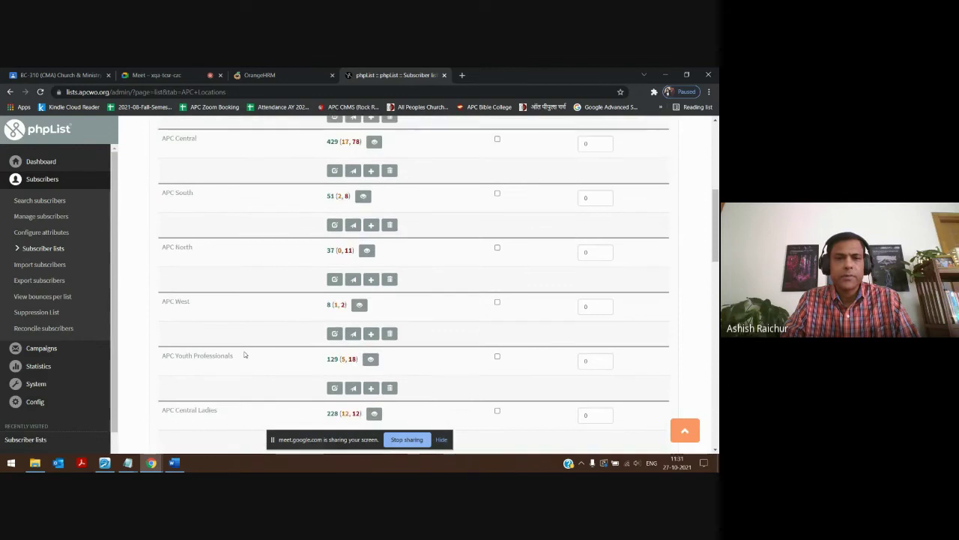
scroll(243, 354, "down", 2)
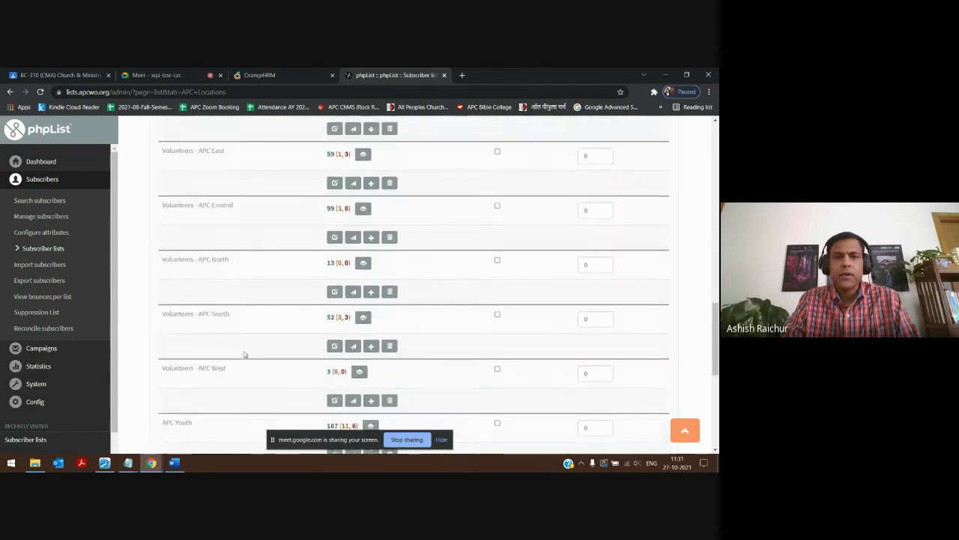
scroll(243, 354, "up", 6)
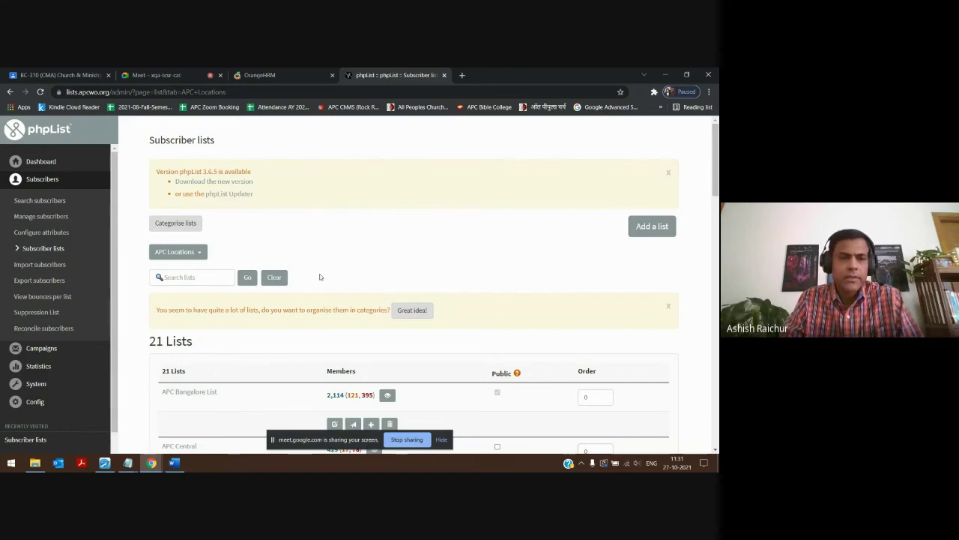
Step: Display the list of sent campaigns and examine each campaign's target list, view statistics and processing details
left_click(46, 350)
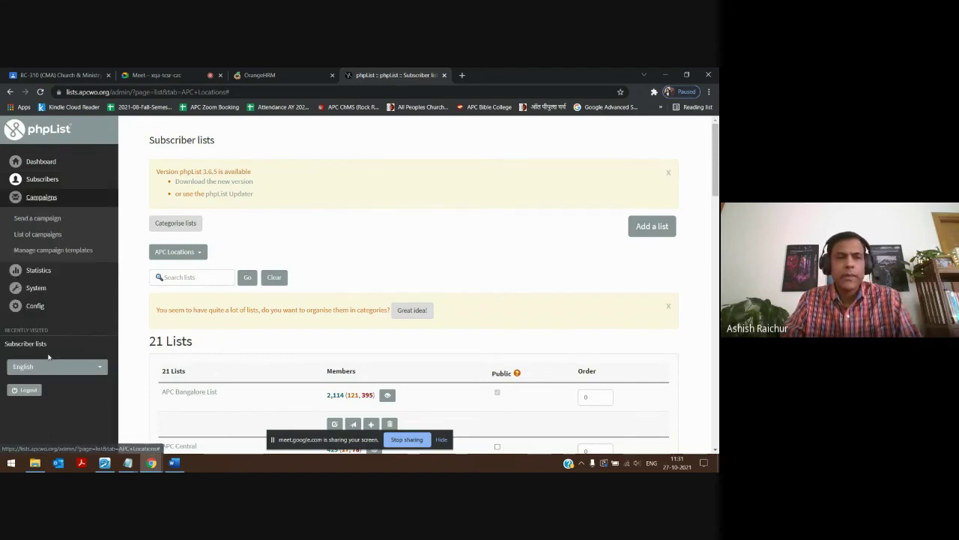
left_click(50, 235)
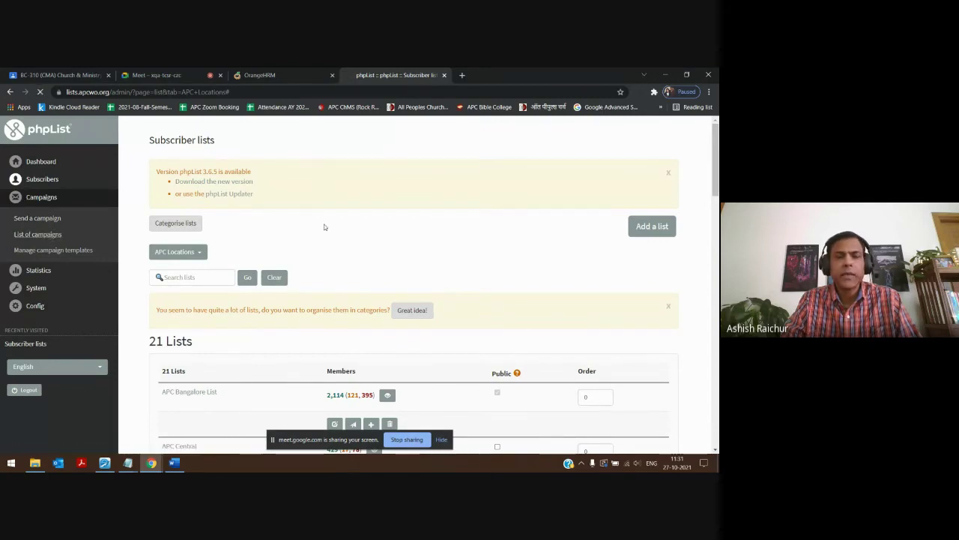
scroll(325, 227, "down", 3)
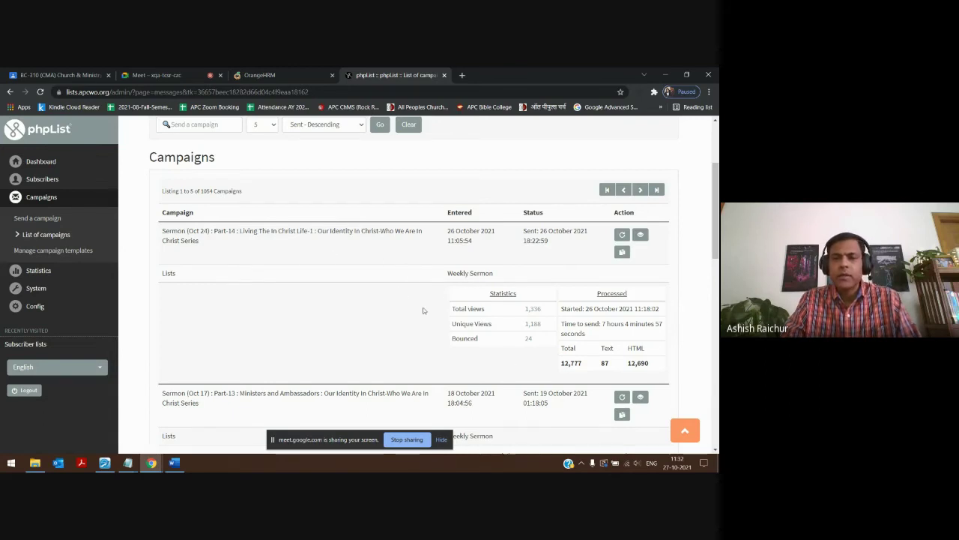
scroll(423, 310, "down", 3)
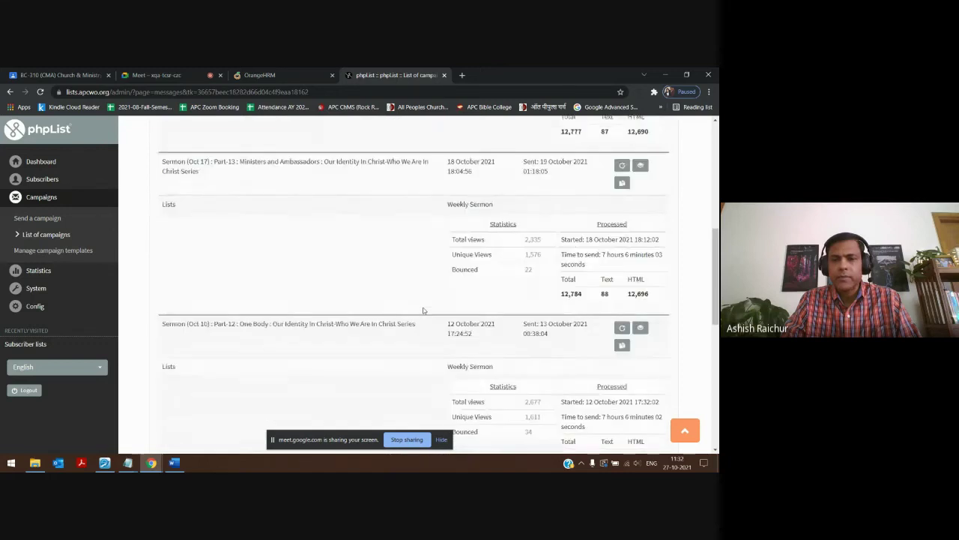
scroll(423, 310, "down", 1)
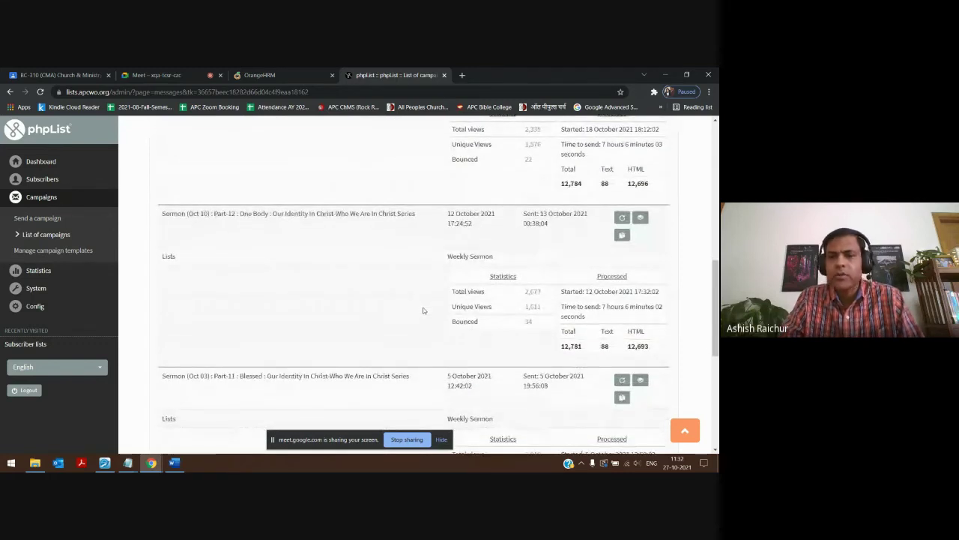
scroll(422, 311, "down", 1)
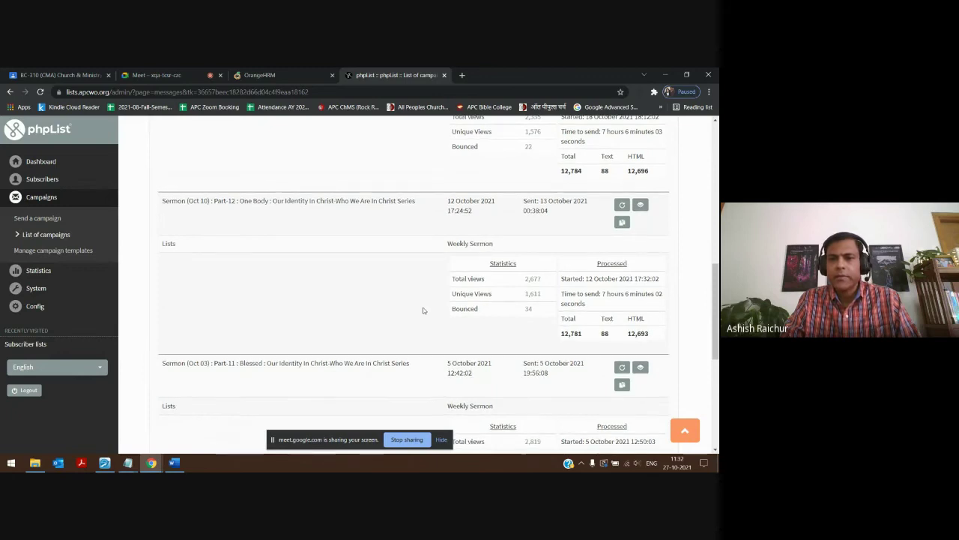
scroll(423, 310, "down", 1)
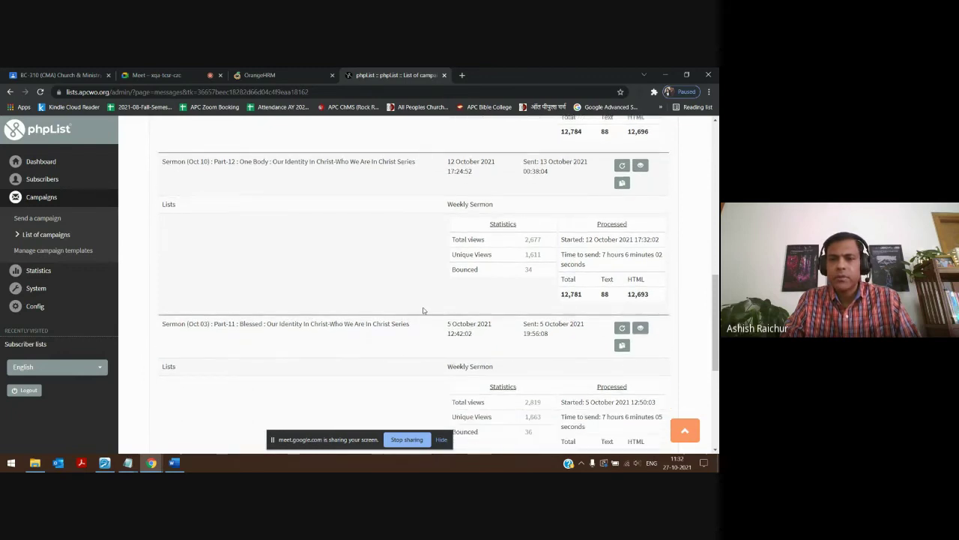
scroll(423, 311, "down", 3)
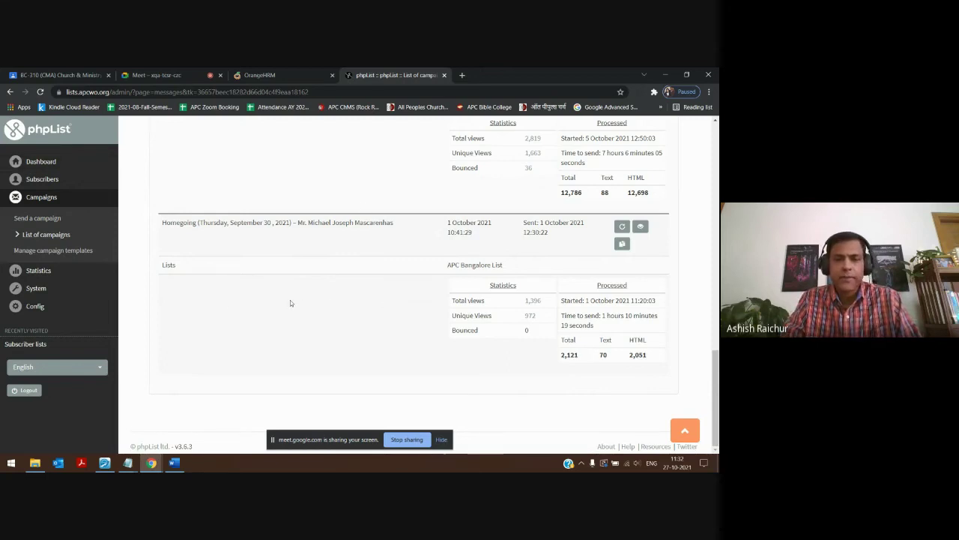
Step: Log out of phpList and open the All Peoples Church website, apcwo.org, in a new browser tab
left_click(28, 390)
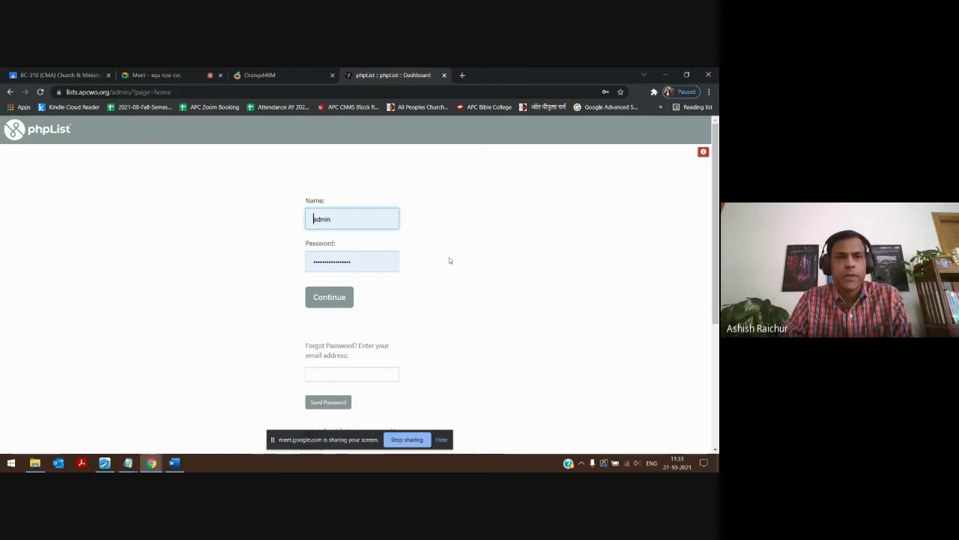
left_click(462, 76)
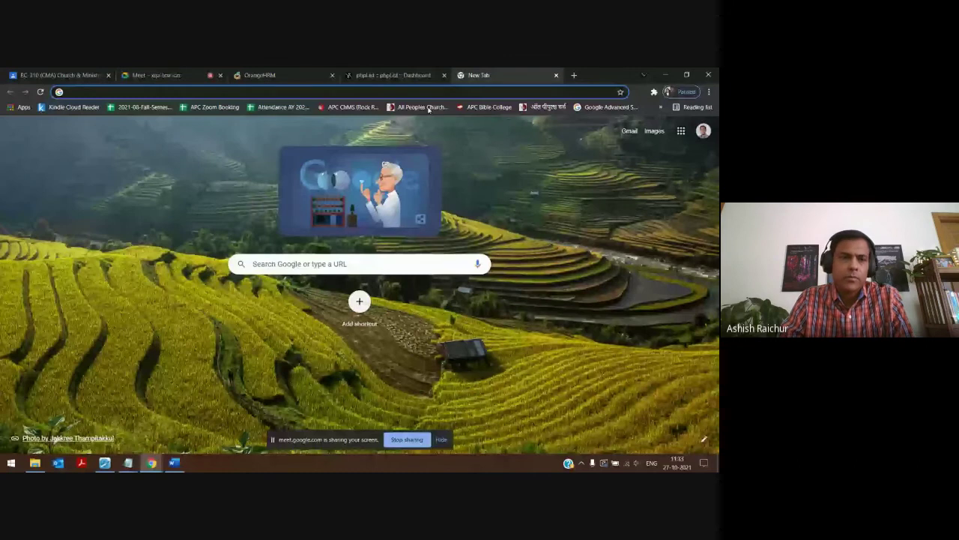
left_click(423, 108)
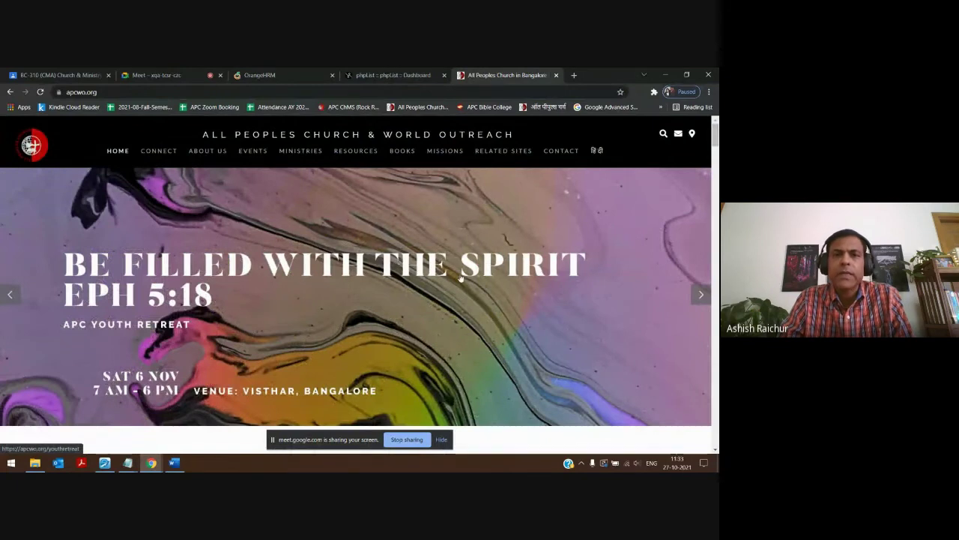
Step: Look over the church website's home page from the welcome section to the church app download section and return to its beginning
scroll(288, 281, "down", 5)
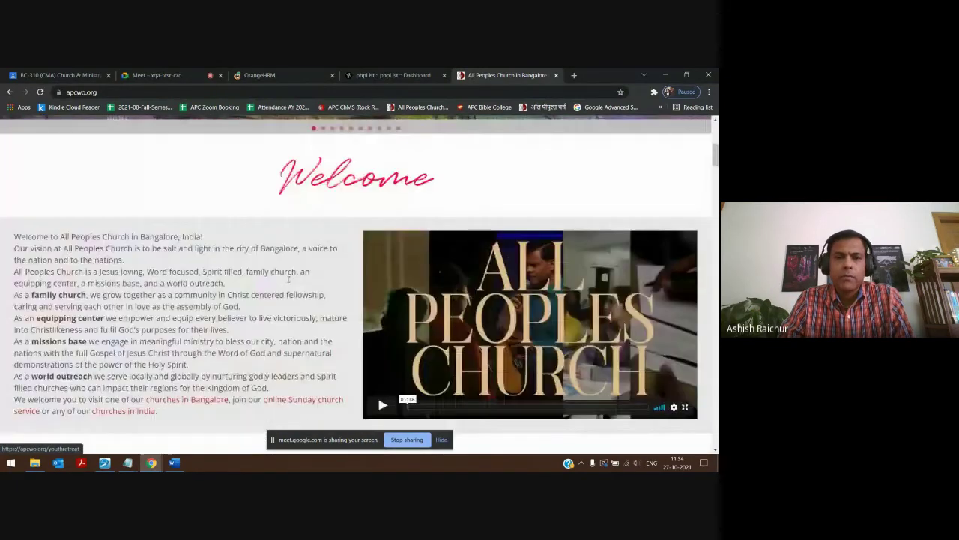
scroll(288, 281, "down", 12)
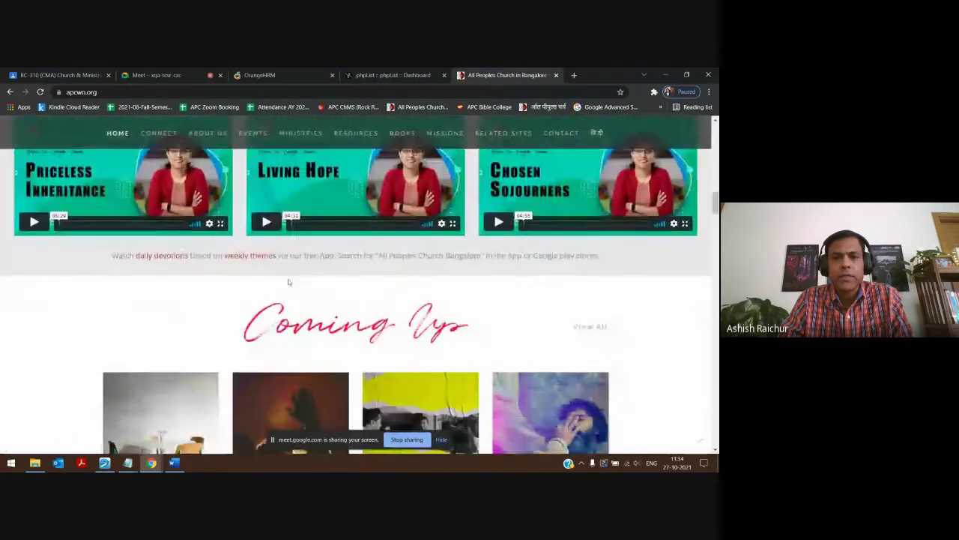
scroll(288, 281, "down", 12)
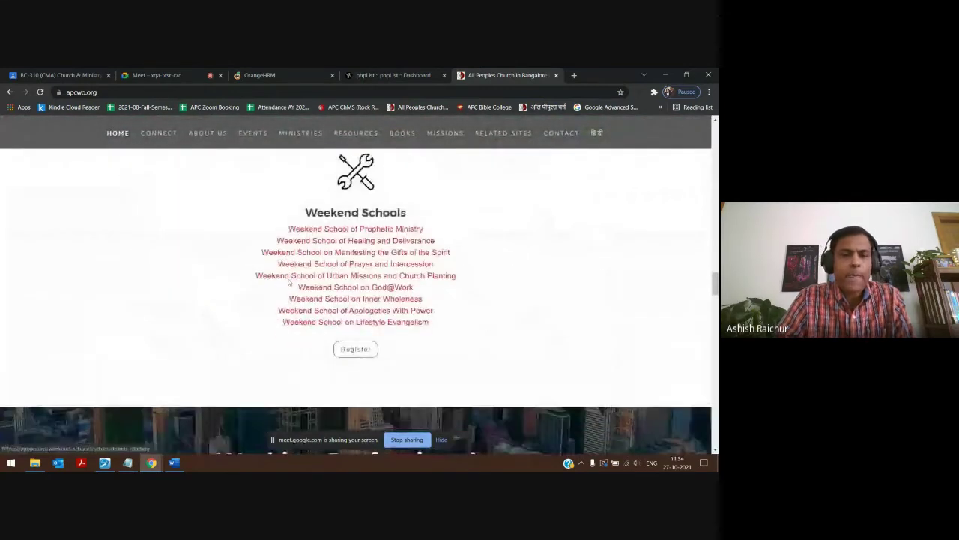
scroll(288, 281, "down", 7)
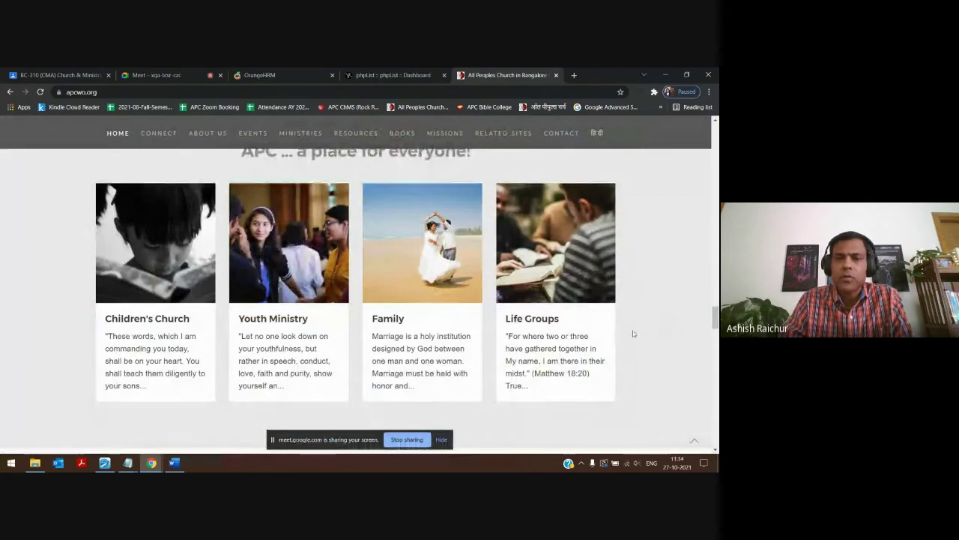
scroll(633, 334, "down", 10)
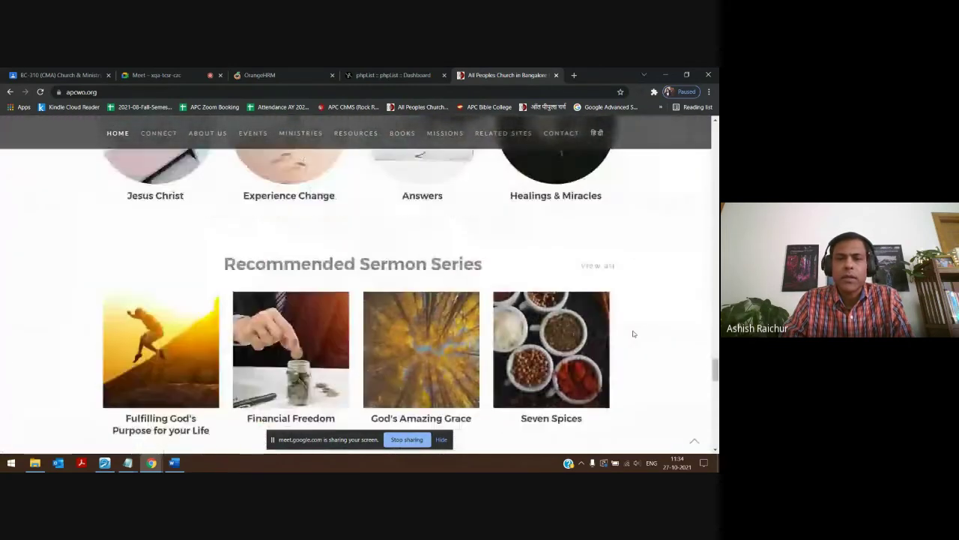
scroll(632, 333, "down", 15)
scroll(632, 335, "up", 4)
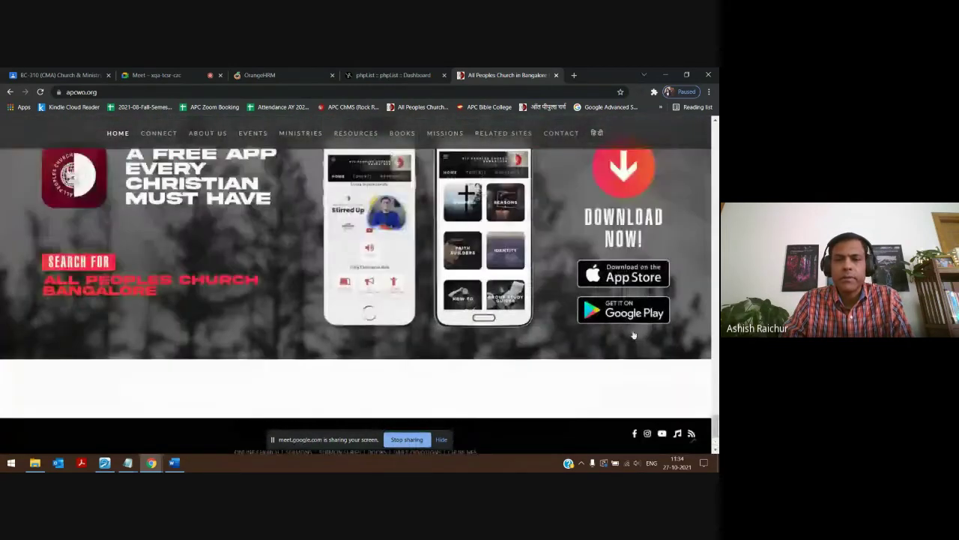
scroll(633, 335, "up", 15)
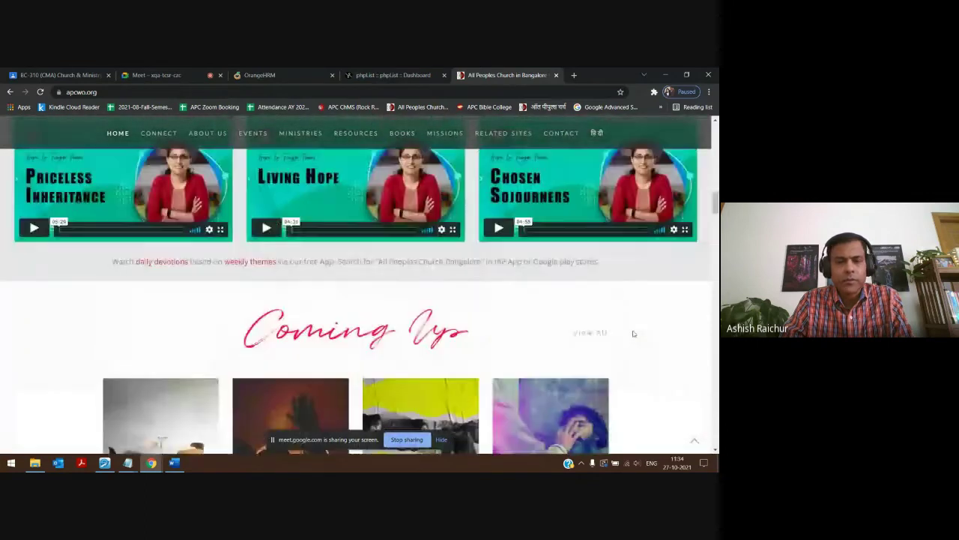
scroll(633, 333, "up", 10)
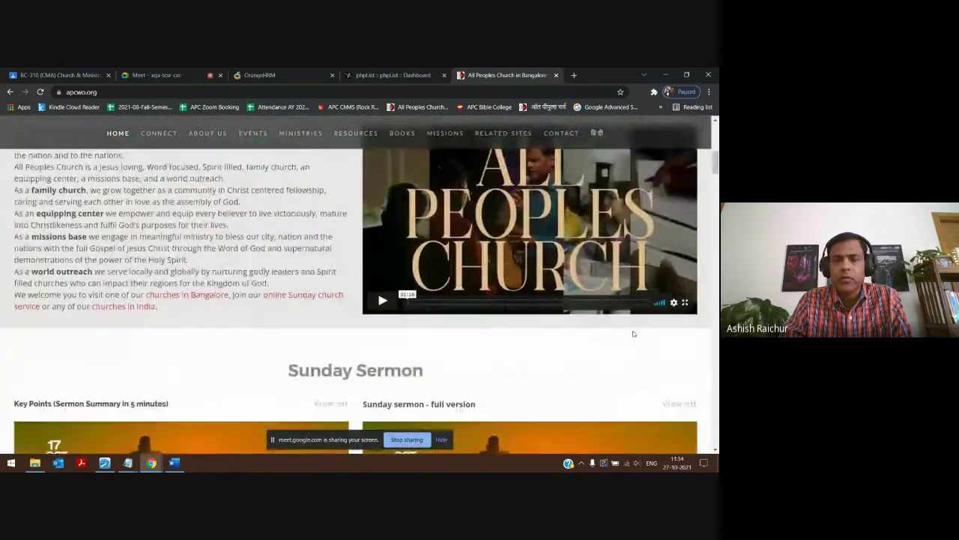
scroll(633, 333, "up", 8)
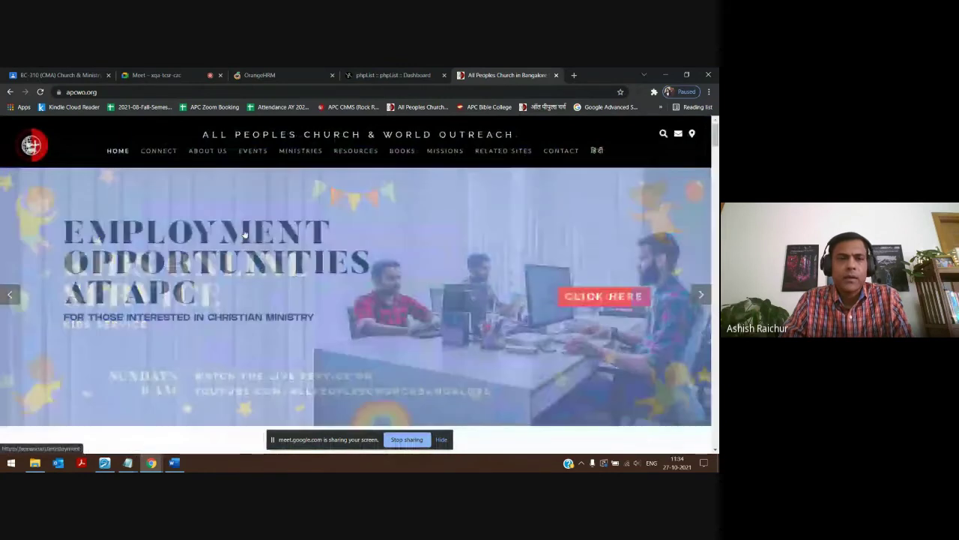
Step: Examine the pages offered under each of the church website's navigation categories, from Connect through Contact
mouse_move(166, 149)
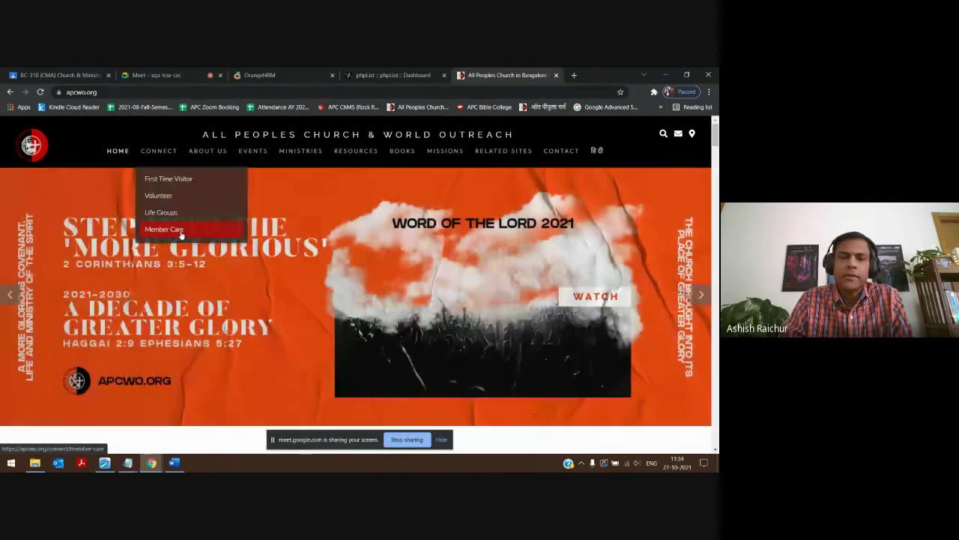
left_click(177, 231)
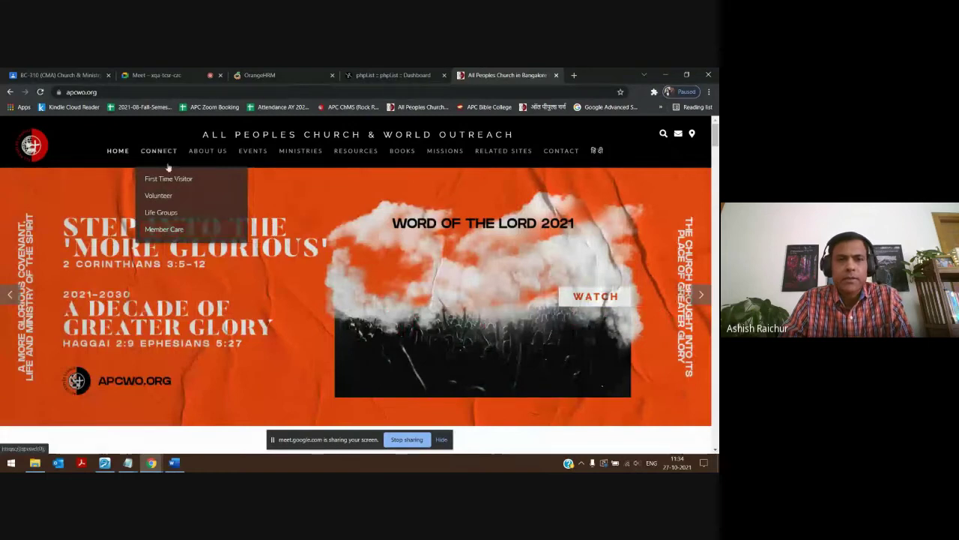
mouse_move(209, 158)
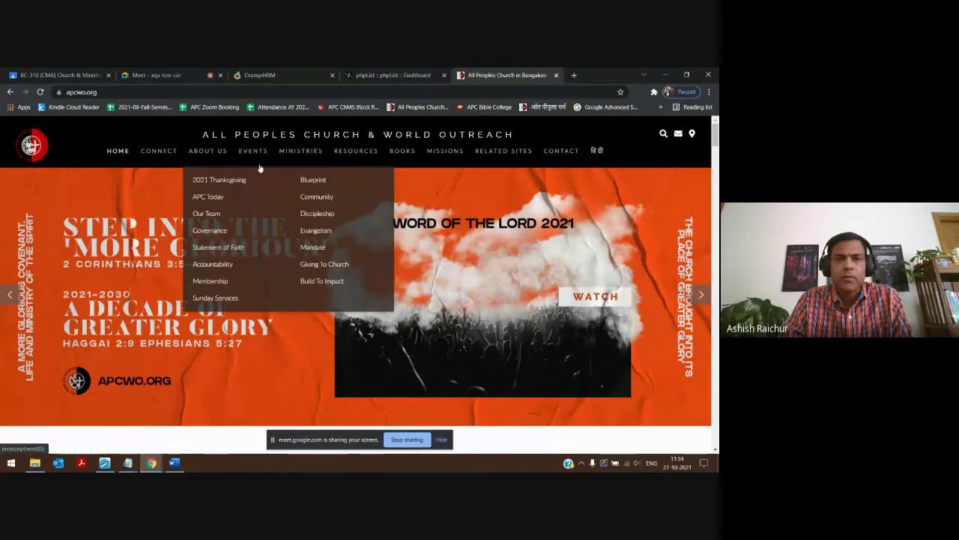
mouse_move(255, 154)
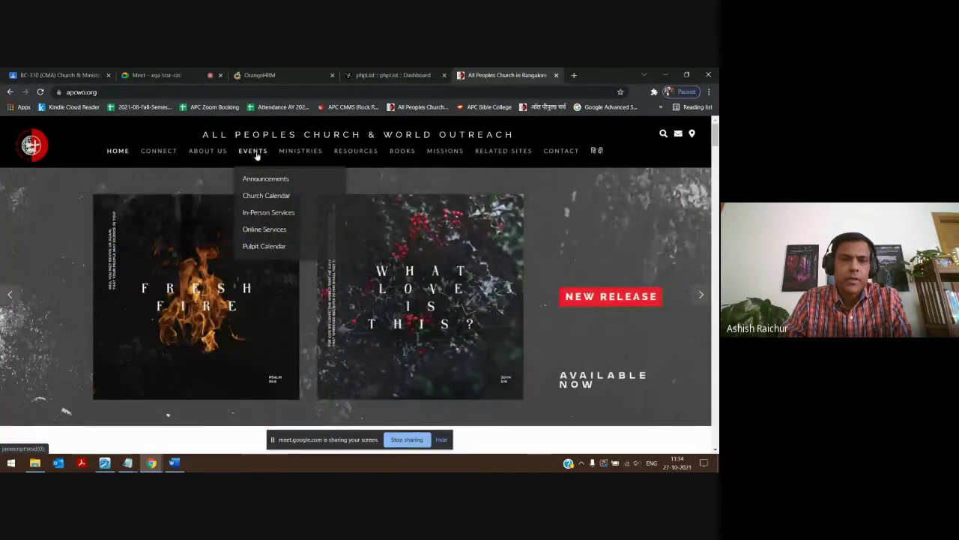
mouse_move(295, 154)
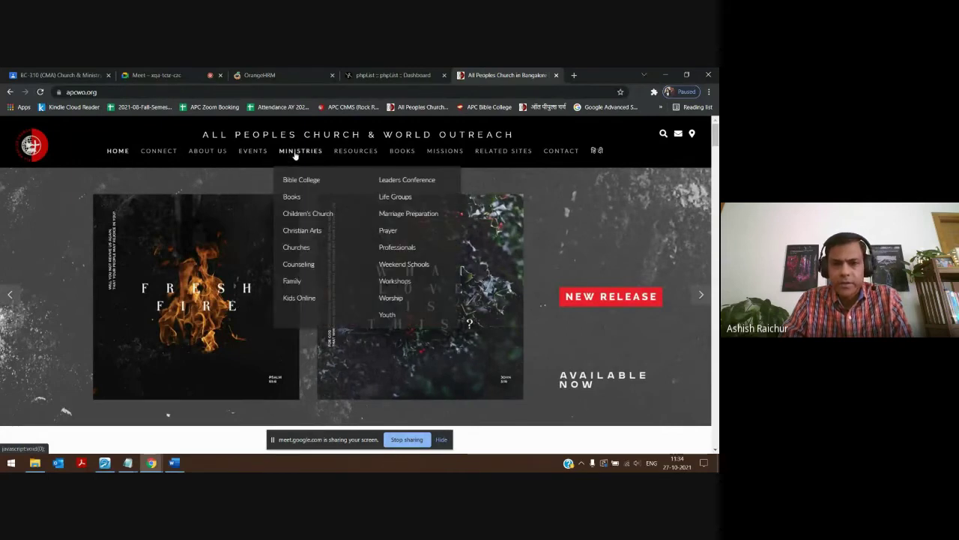
mouse_move(347, 154)
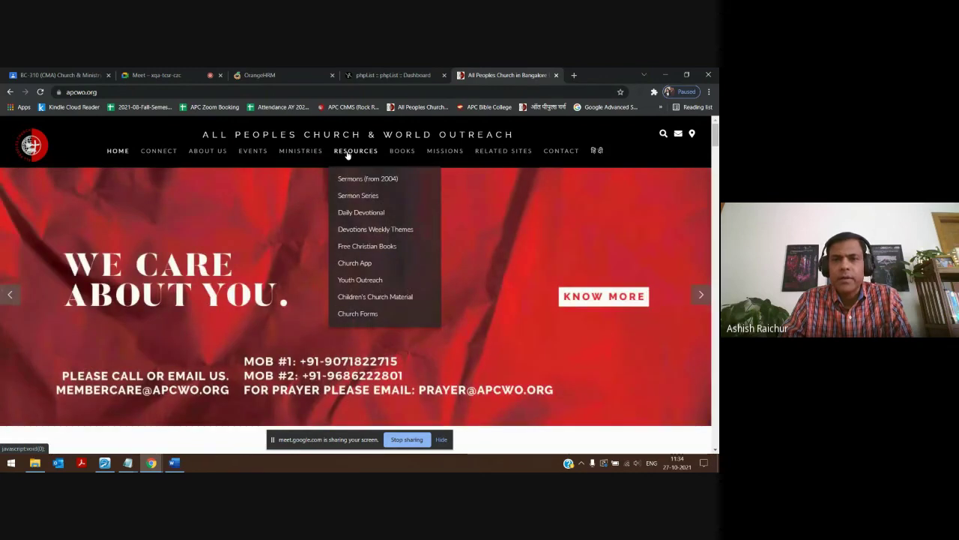
mouse_move(401, 155)
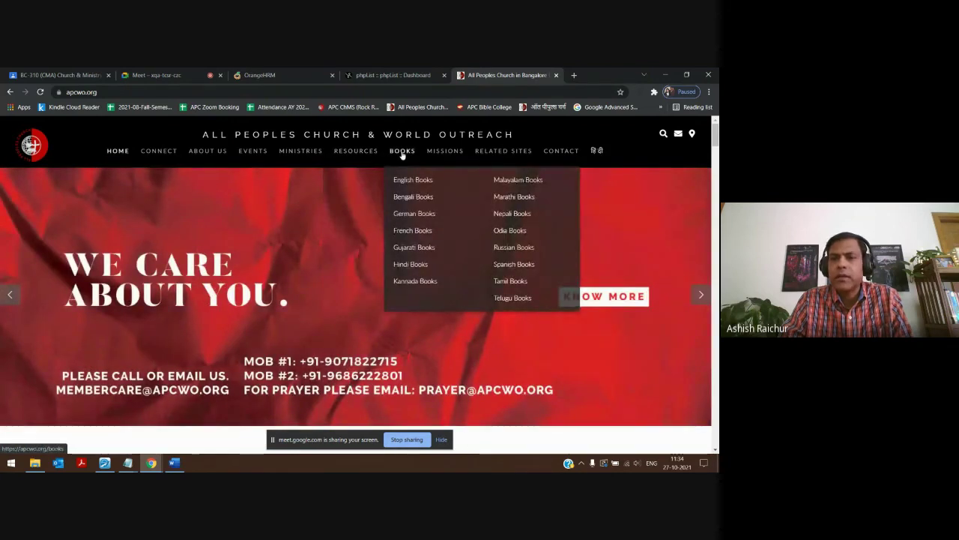
mouse_move(436, 154)
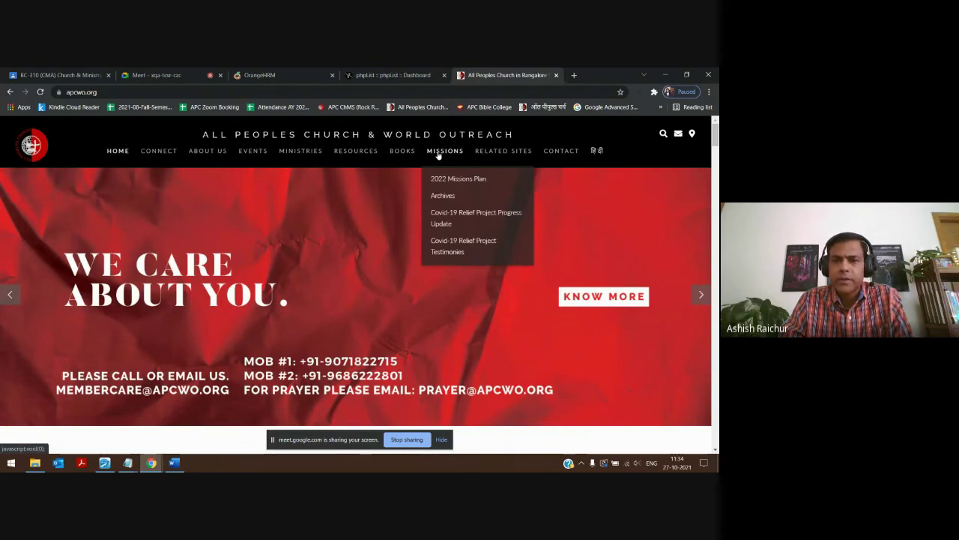
mouse_move(513, 158)
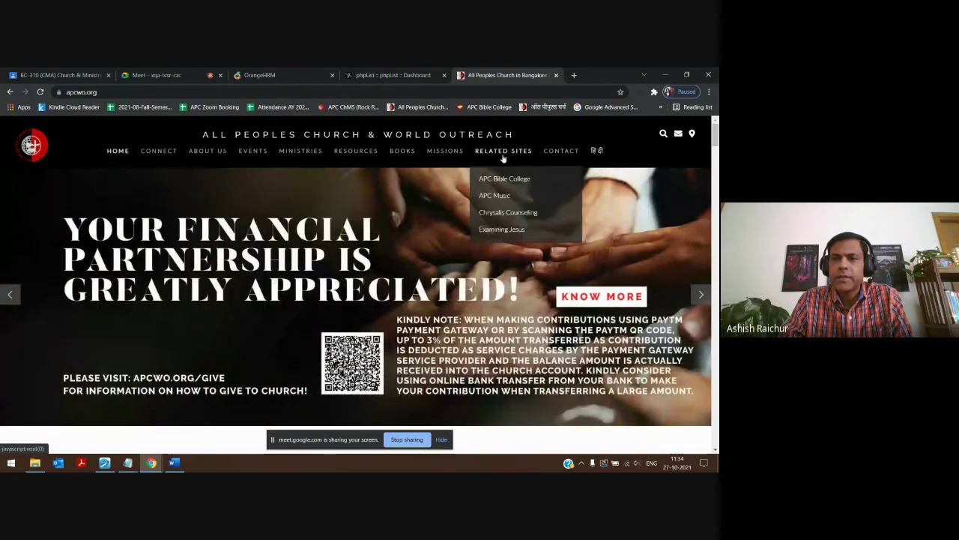
mouse_move(552, 159)
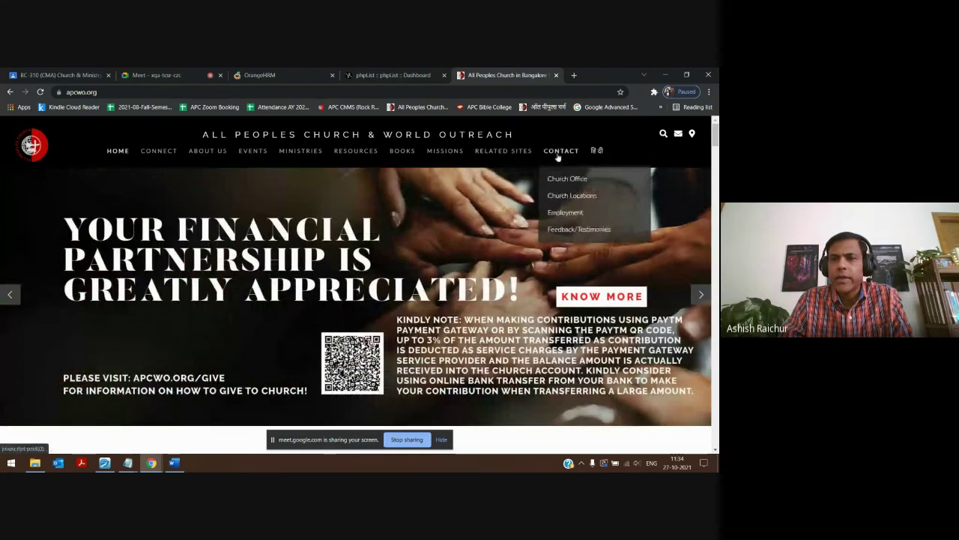